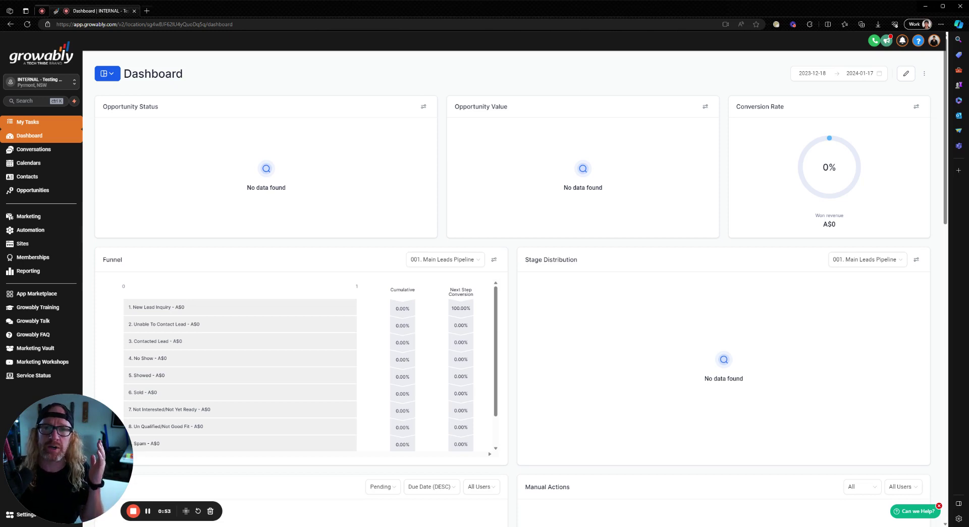
Create a new blank Form 25 under Sites > Forms and delete its Phone field
click(26, 244)
mouse_move(278, 58)
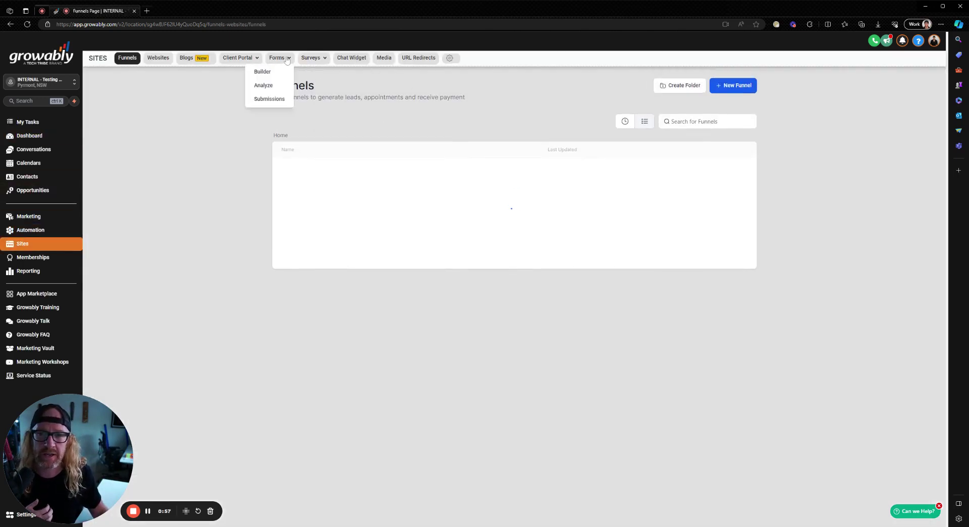
click(263, 72)
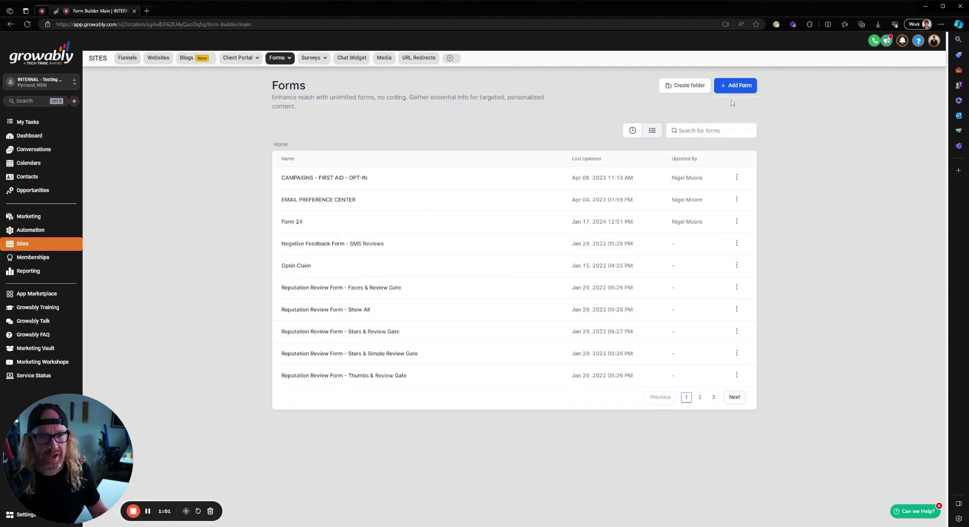
click(296, 176)
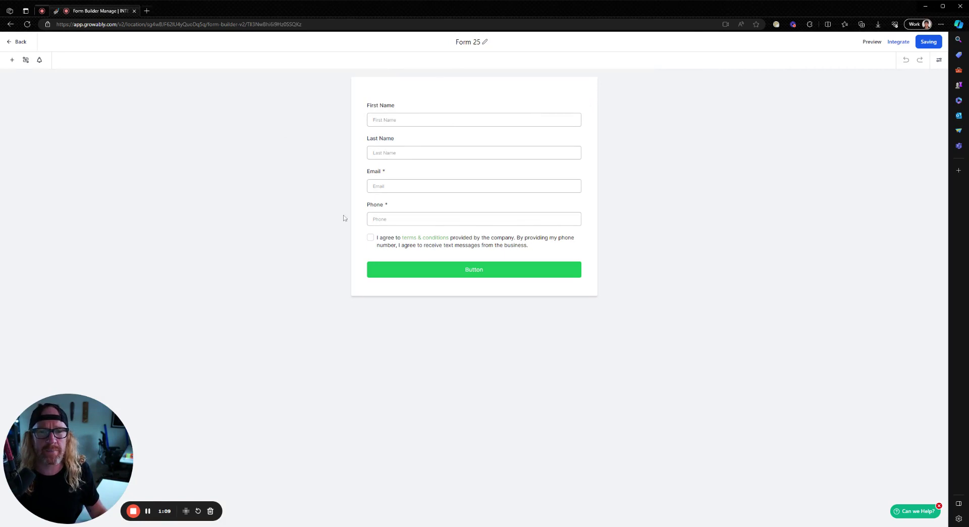
click(390, 214)
key(Delete)
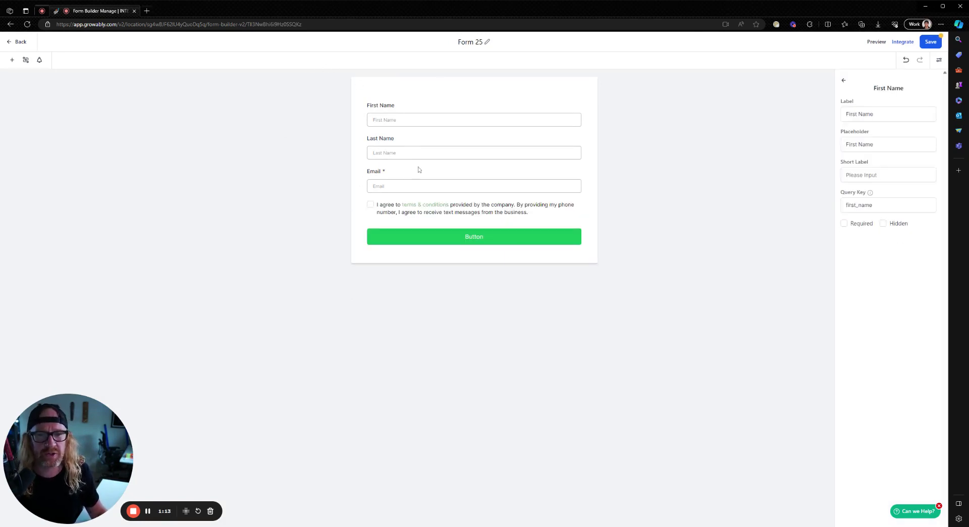
Add a Website field below Email and make First Name and Last Name required
click(13, 60)
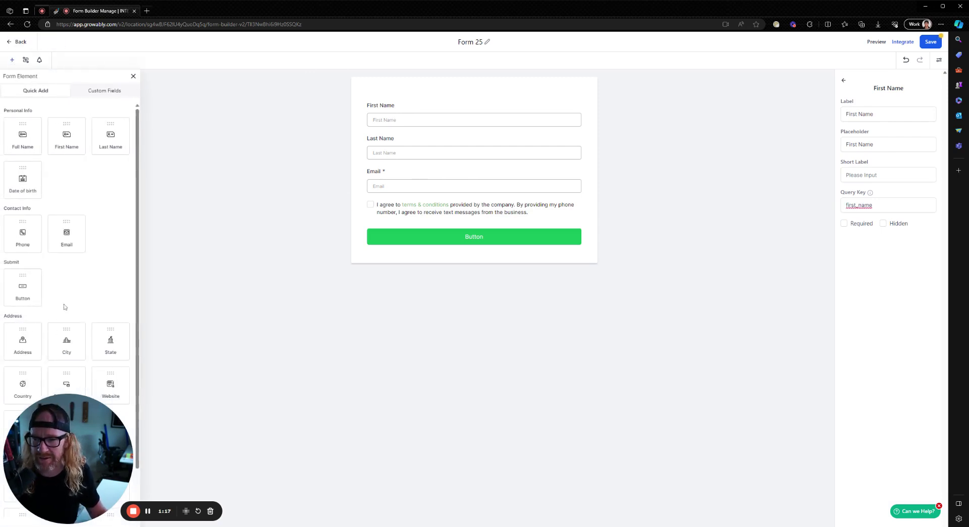
scroll(52, 287, down, 1)
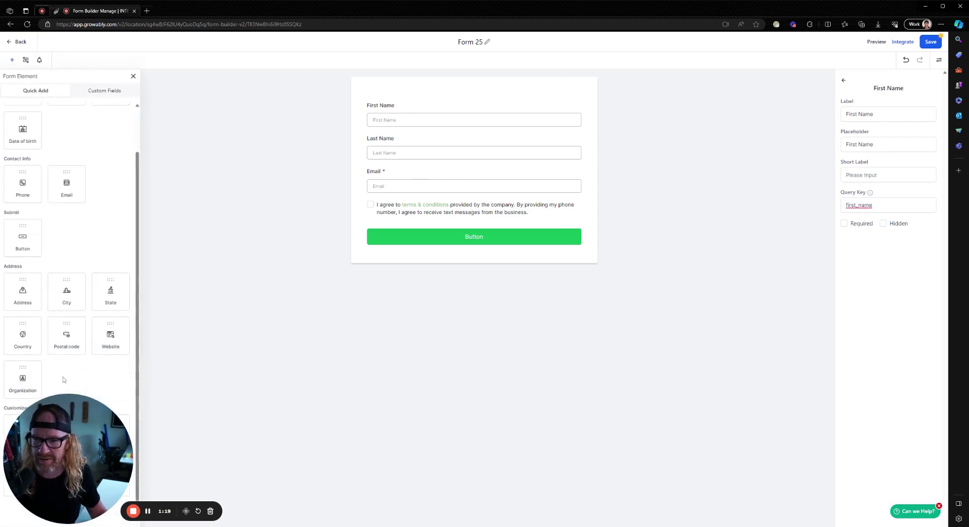
drag(109, 337, 387, 224)
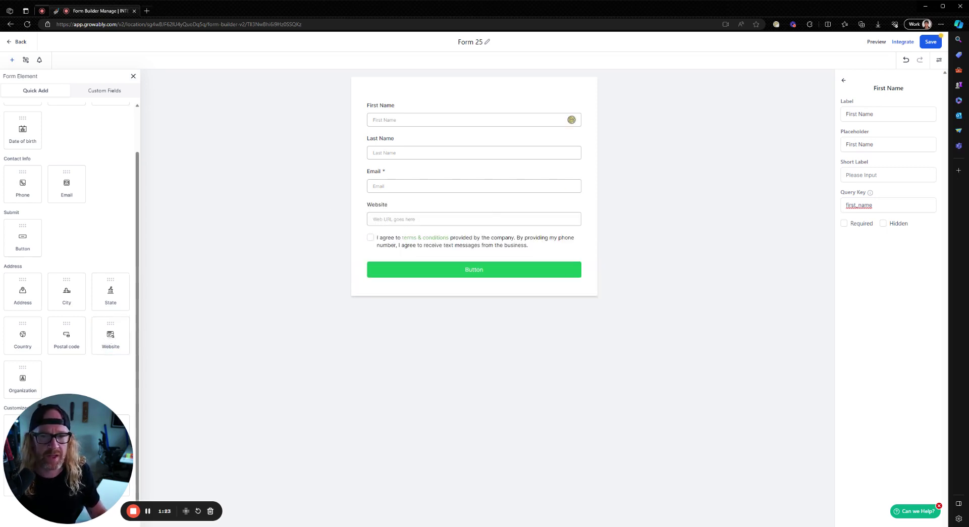
click(387, 107)
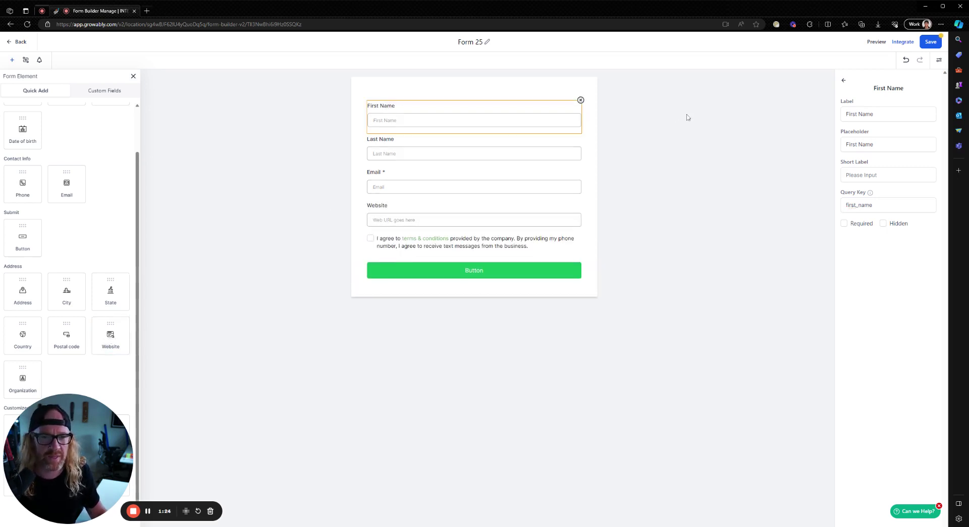
click(844, 223)
click(427, 150)
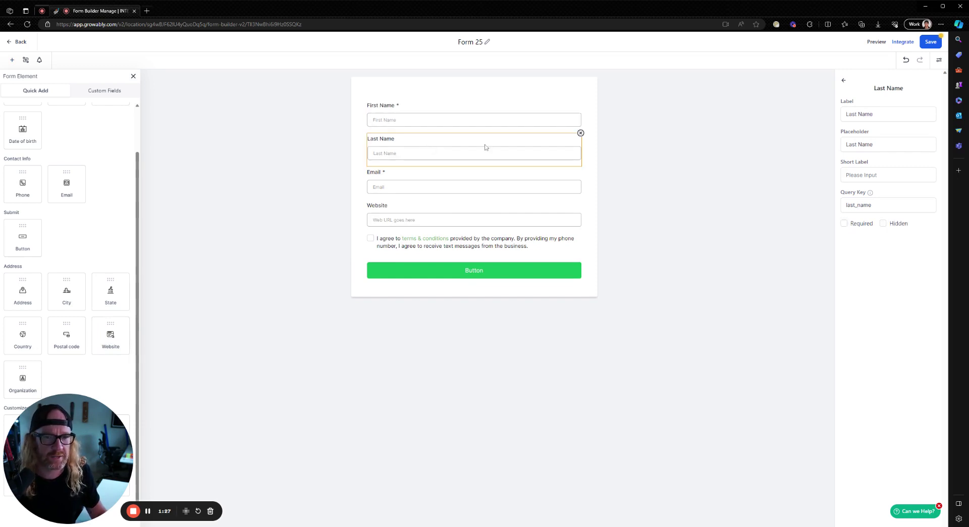
click(844, 223)
Change the submit button's background colour to magenta
click(509, 276)
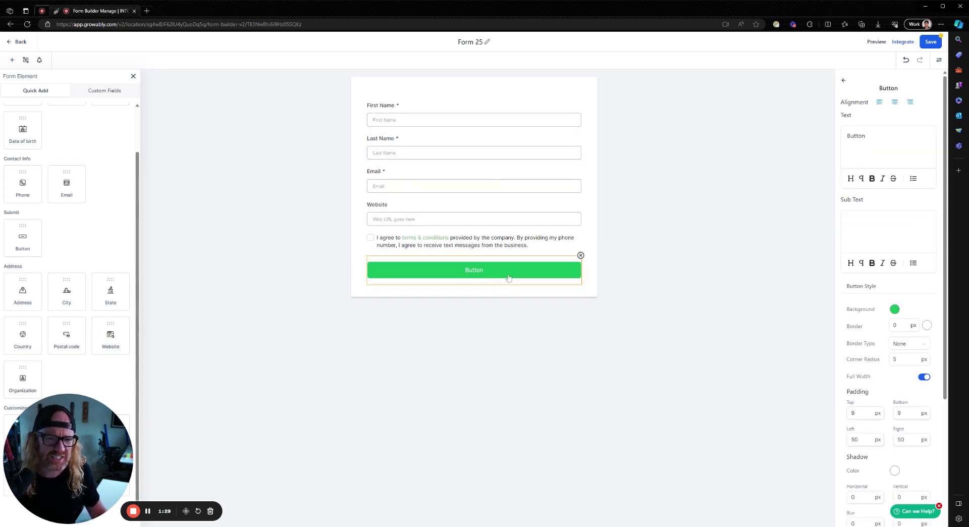
click(894, 309)
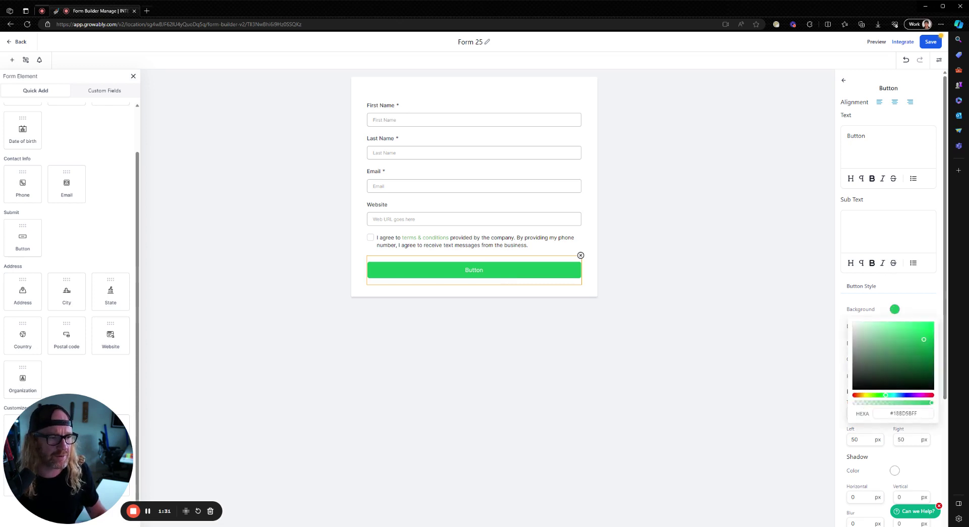
click(924, 395)
click(431, 363)
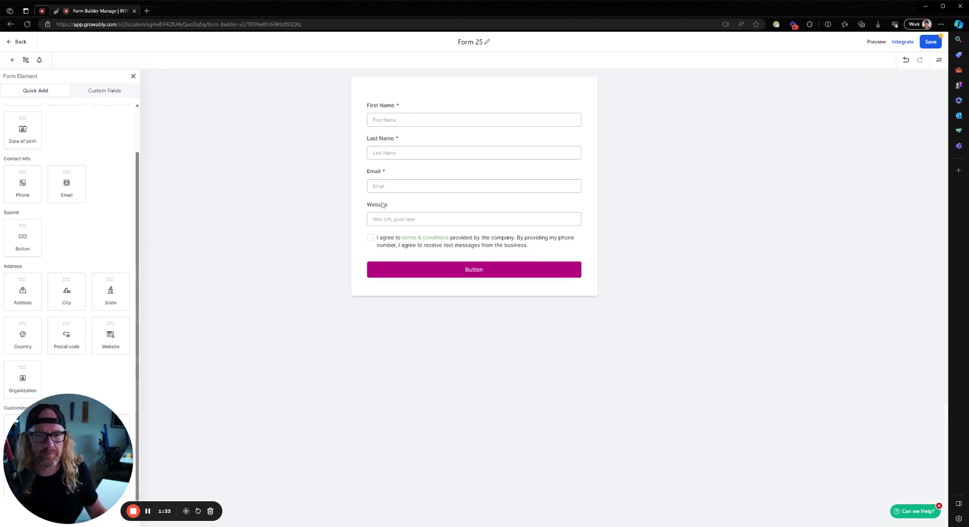
Make the Website field required and save Form 25
click(411, 214)
click(844, 223)
click(583, 275)
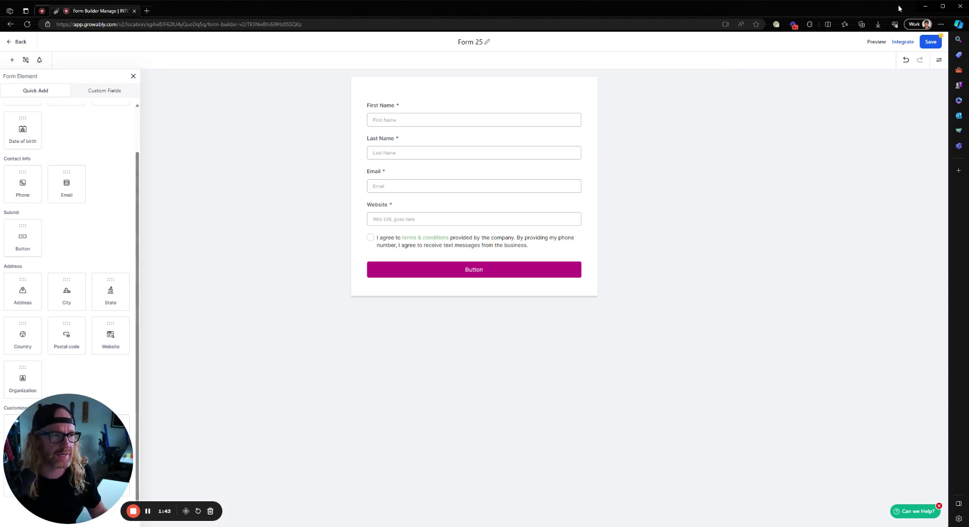
click(932, 43)
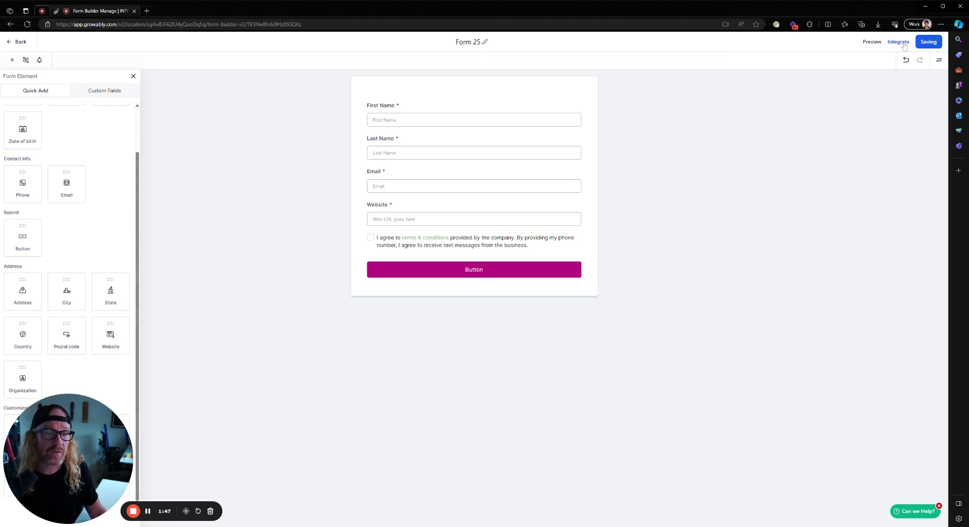
click(904, 43)
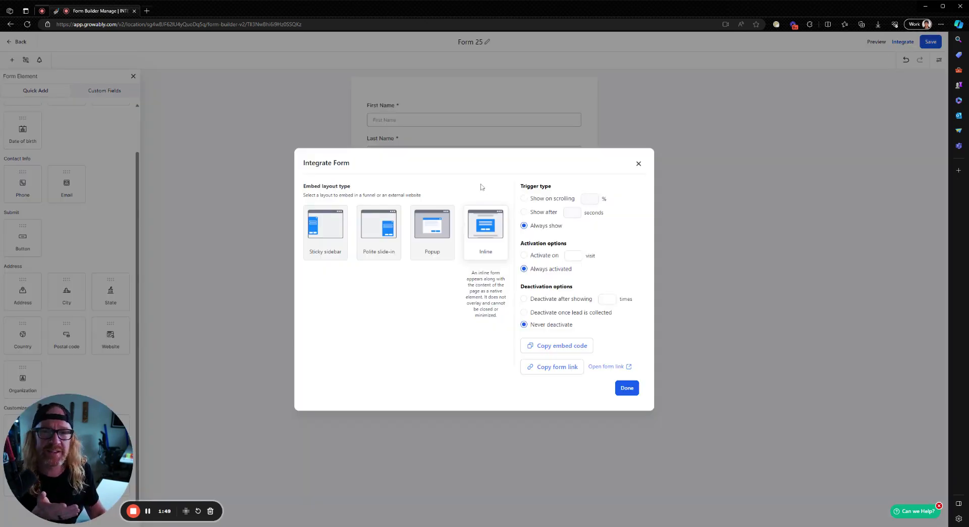
mouse_move(327, 218)
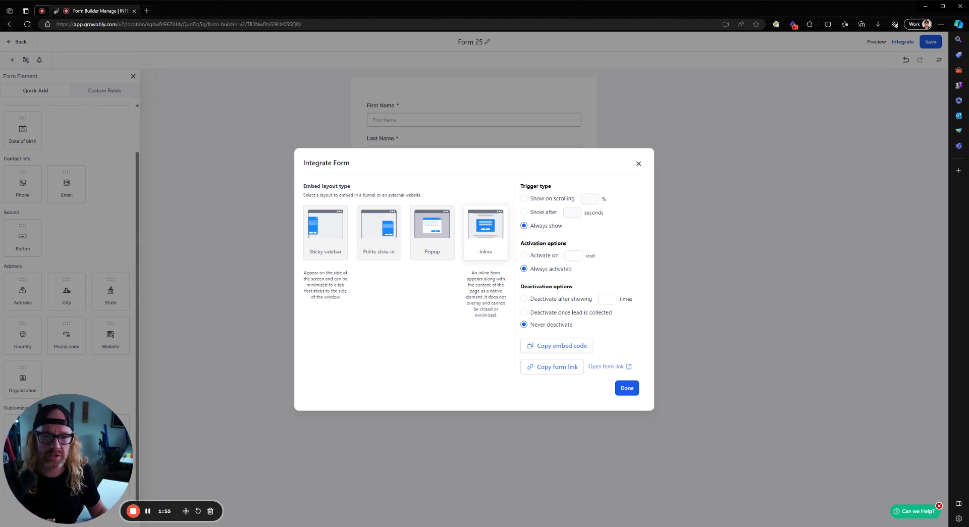
mouse_move(379, 223)
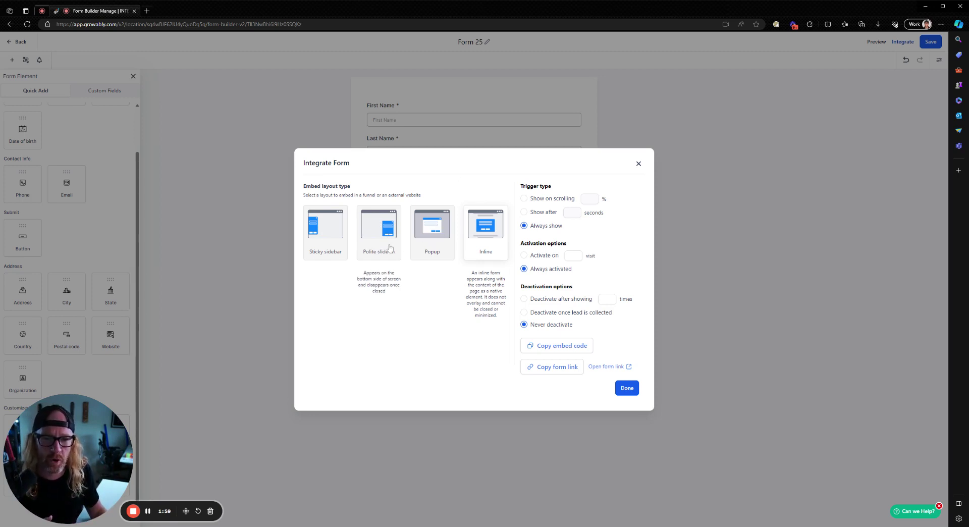
mouse_move(437, 233)
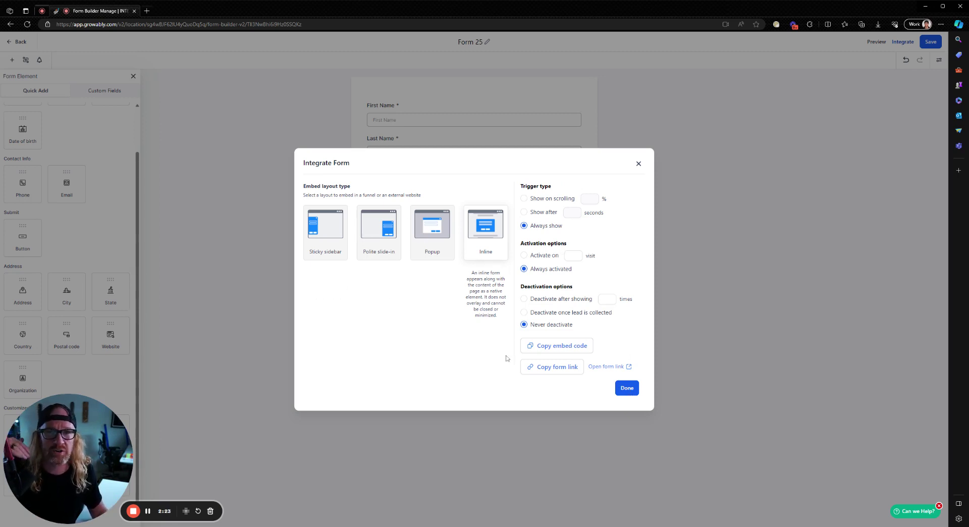
Create a new blank funnel named 'Lead Capture' from the Funnels list
click(627, 389)
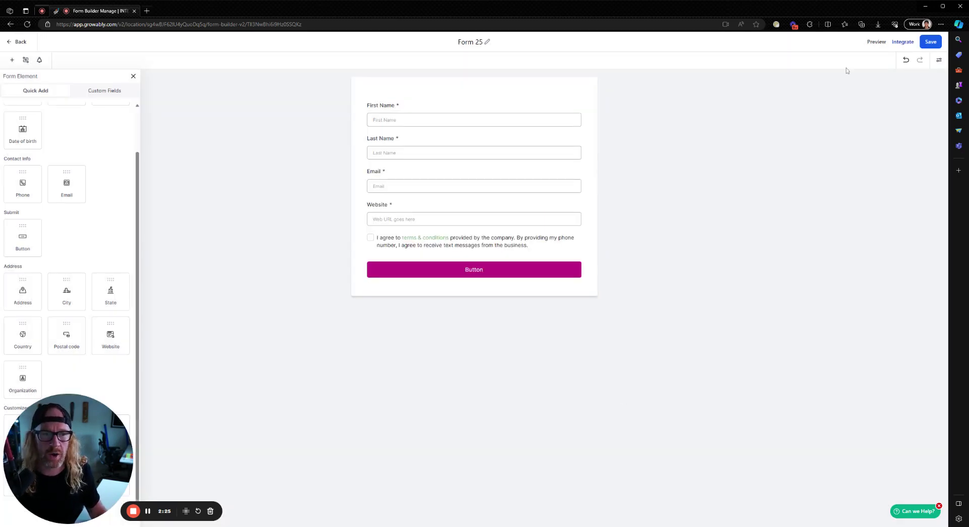
click(20, 41)
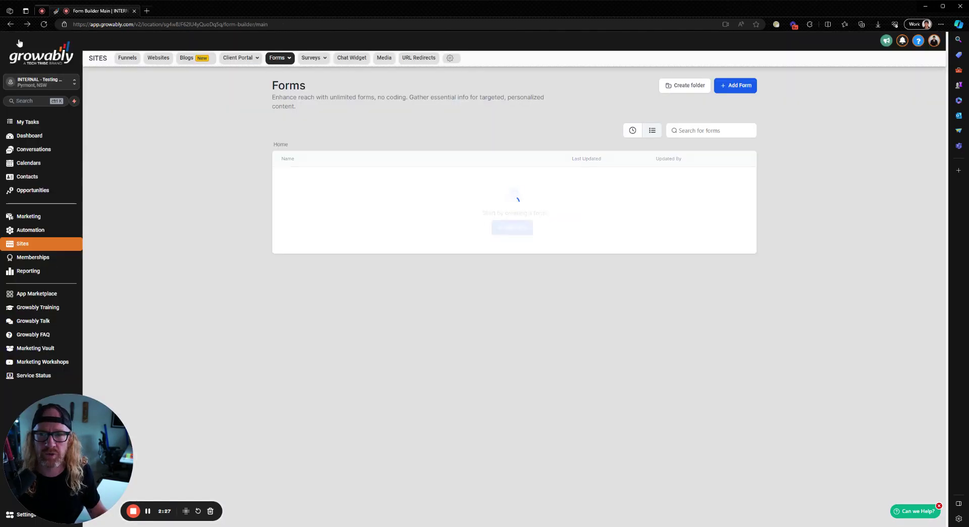
click(130, 59)
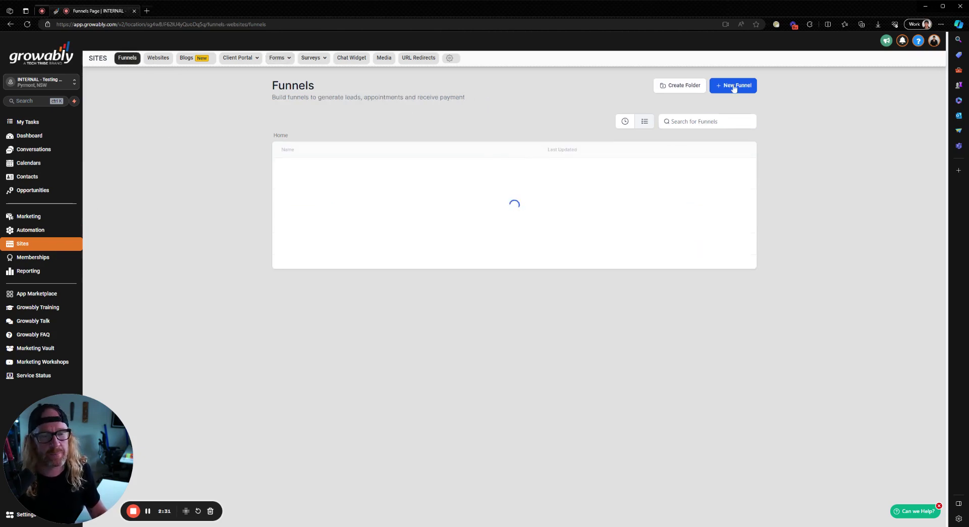
click(735, 87)
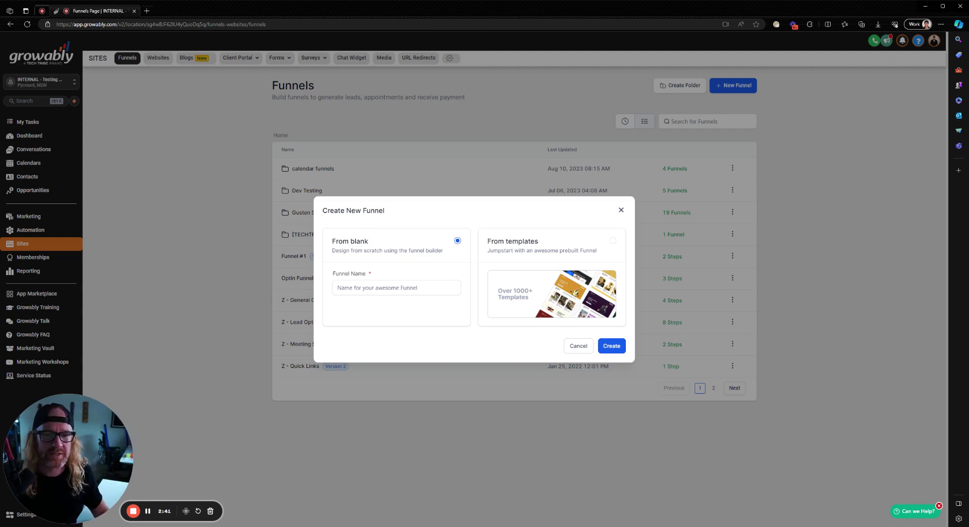
click(356, 291)
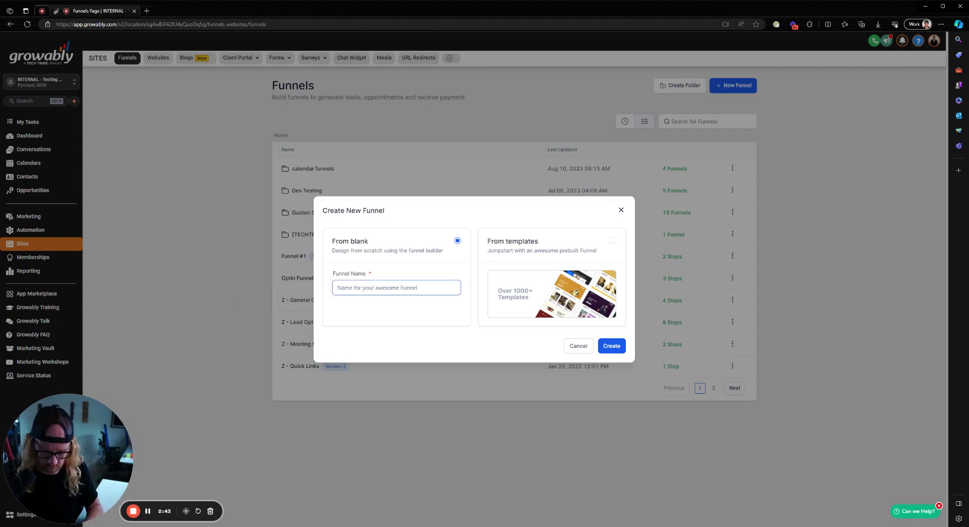
text(Lead Capture)
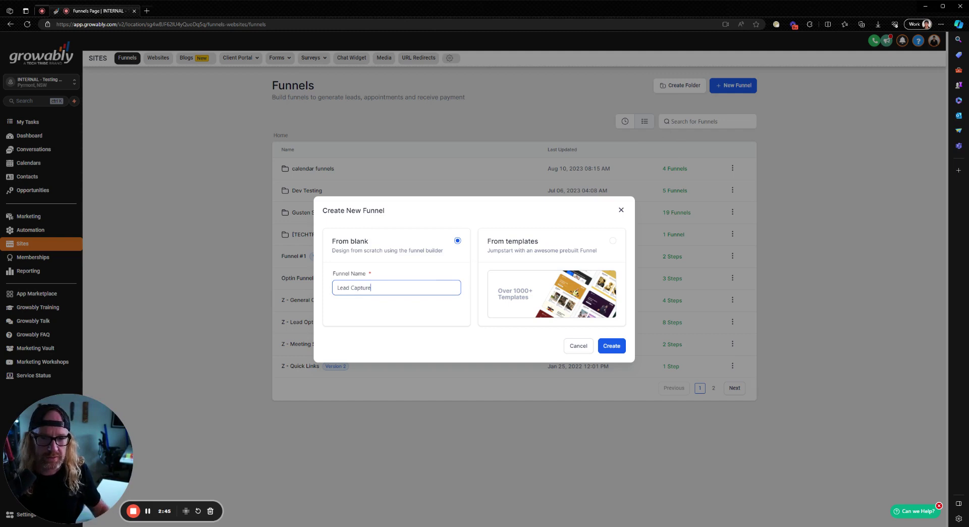
click(611, 347)
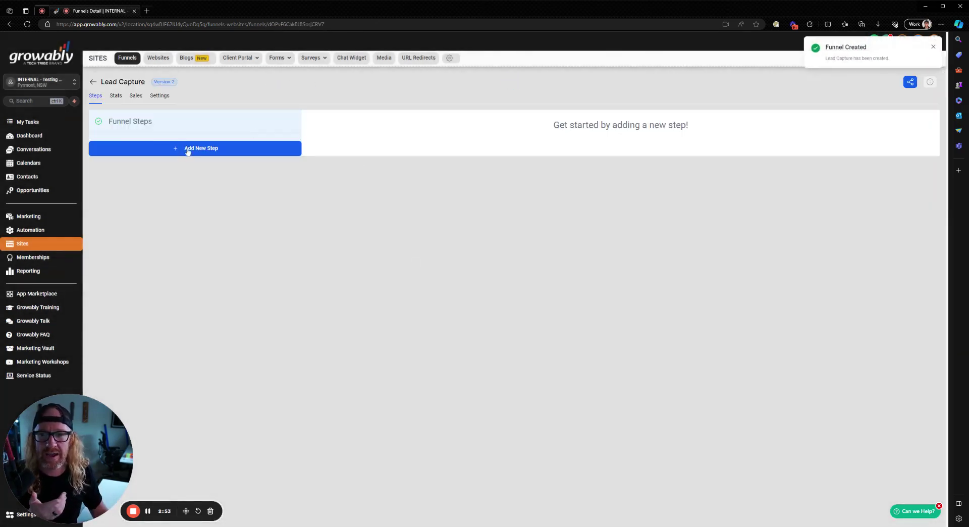
Add a funnel step named 'Opt In' with the page path /optin
click(192, 148)
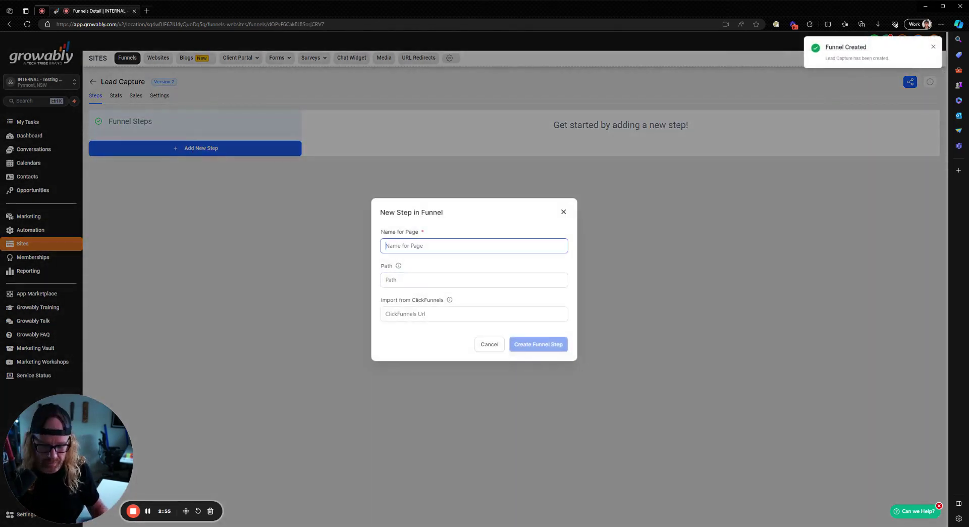
text(Opt In)
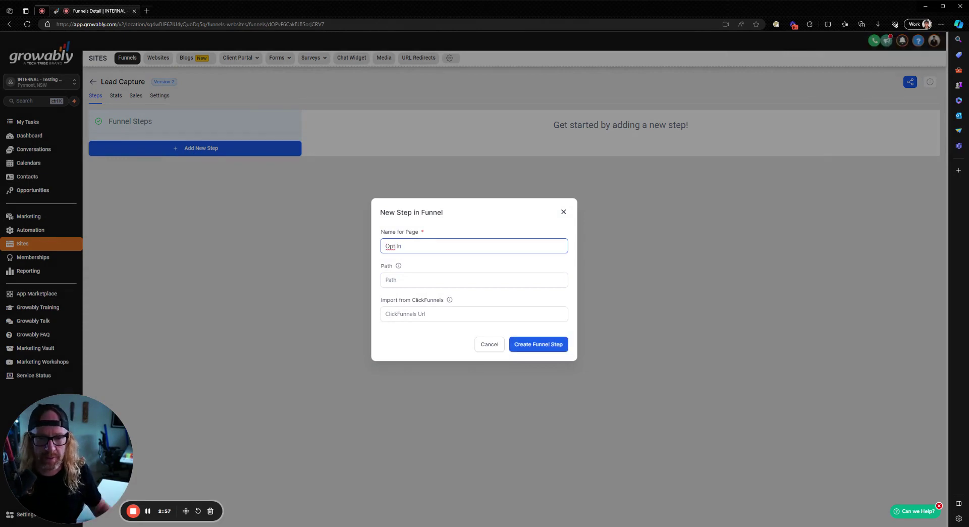
key(Tab)
text(/optin)
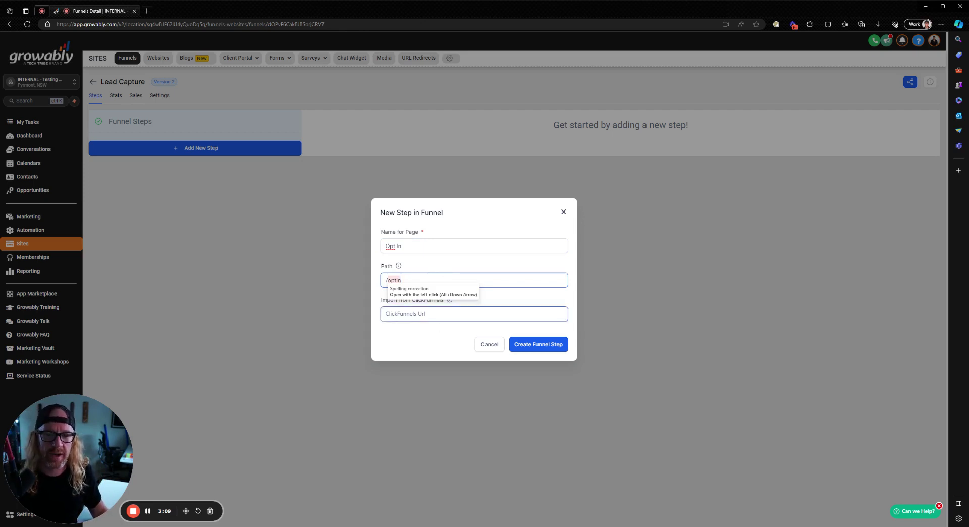
click(528, 346)
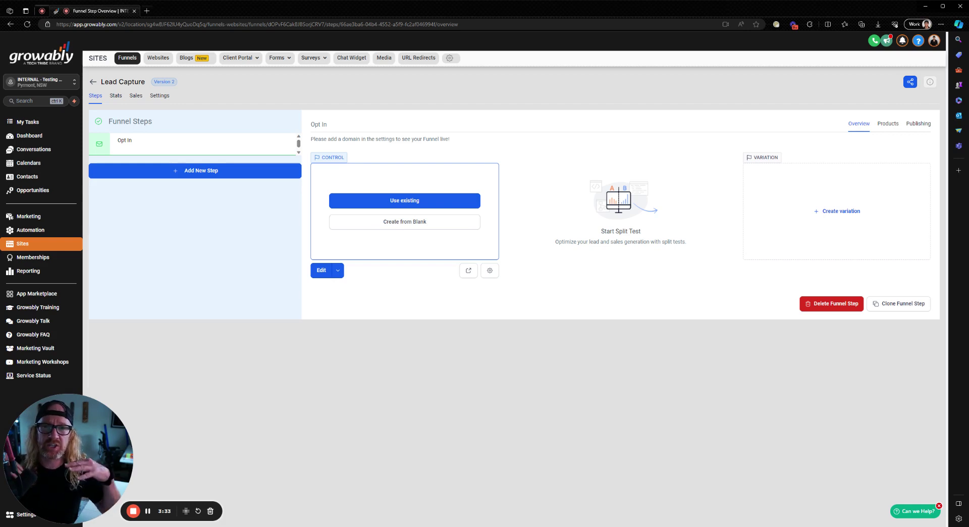
Start the Opt In page from blank with a full-width section and a one-column row
click(400, 223)
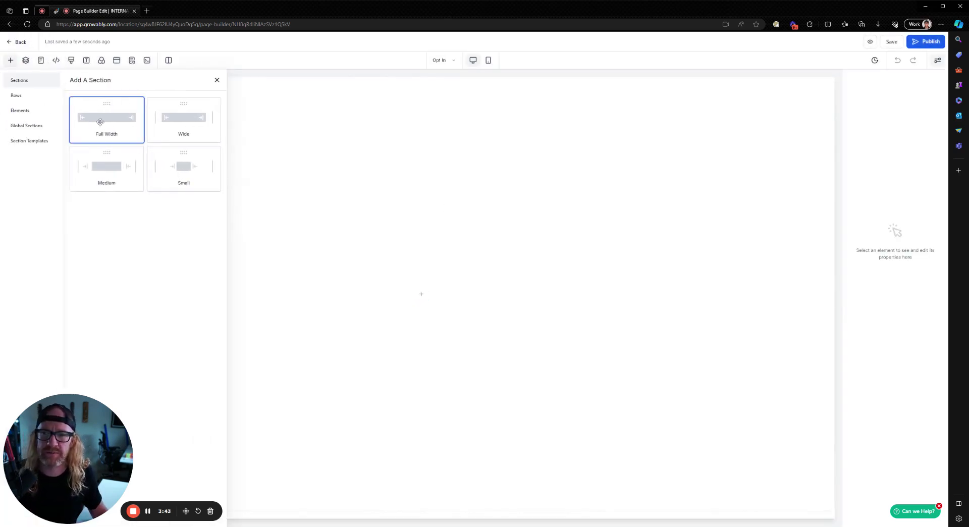
click(81, 127)
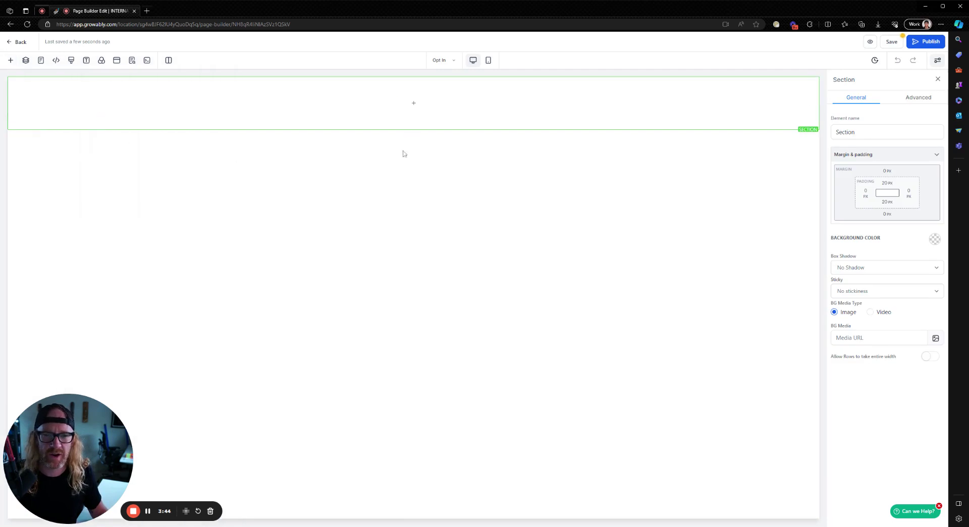
click(11, 60)
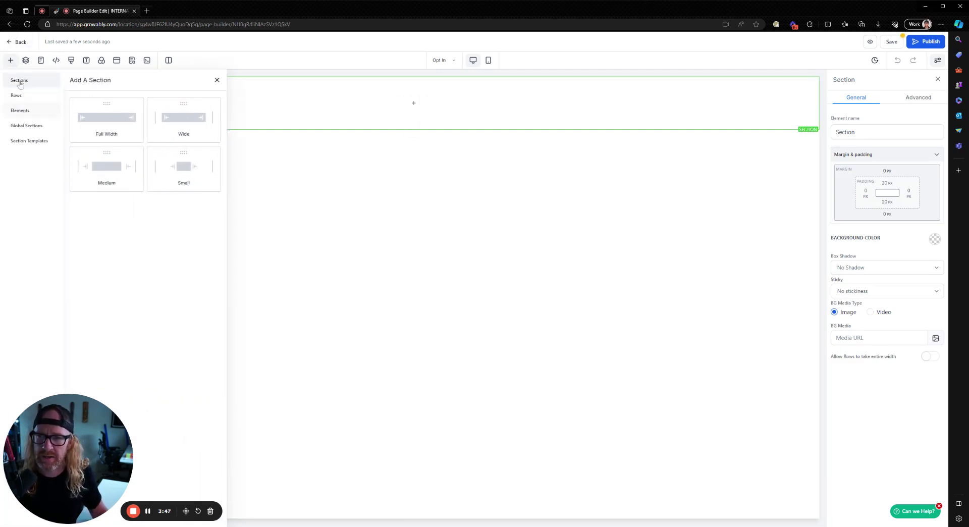
mouse_move(306, 117)
click(419, 104)
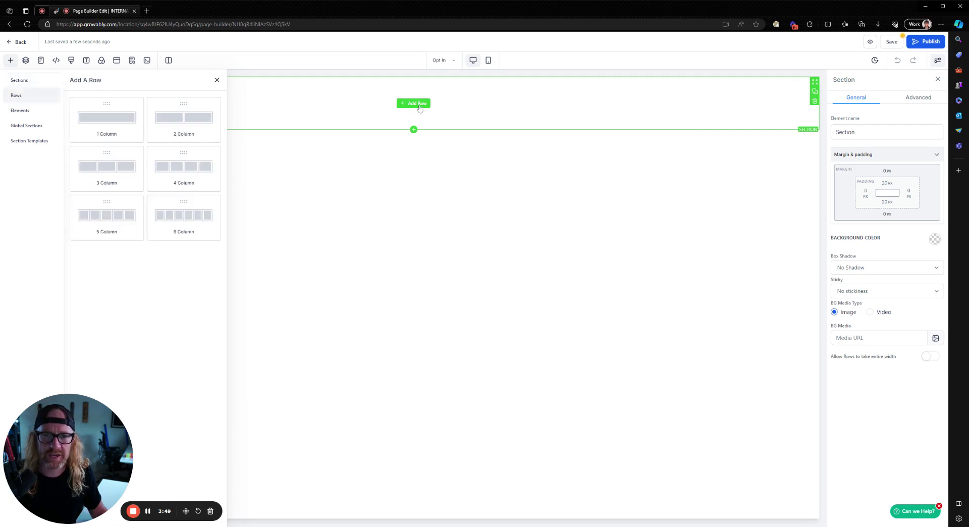
click(107, 118)
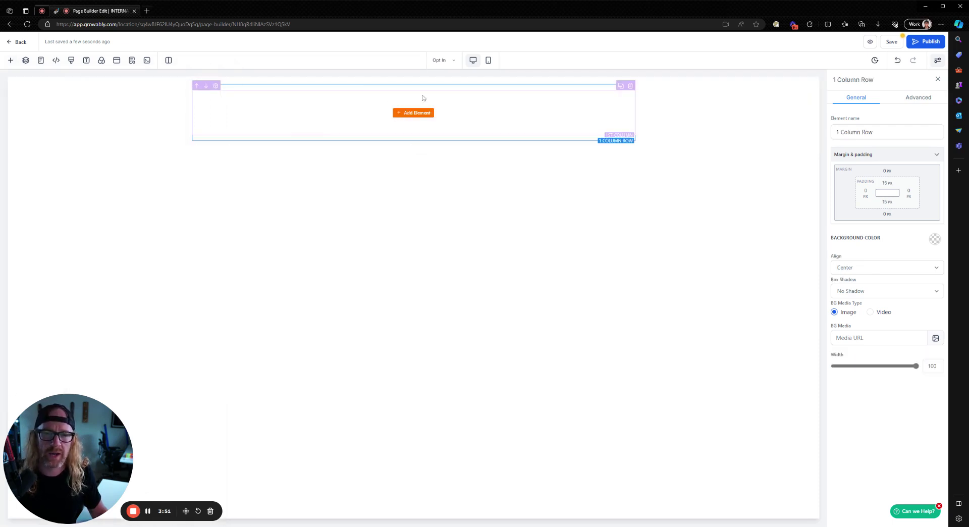
Drag an Image element into the new one-column row
click(11, 60)
click(27, 110)
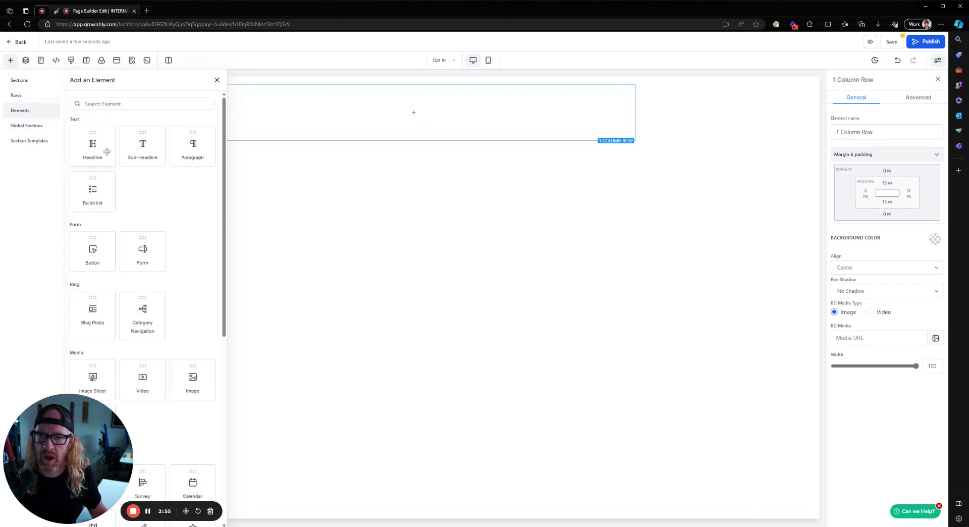
scroll(144, 228, down, 3)
drag(192, 250, 412, 127)
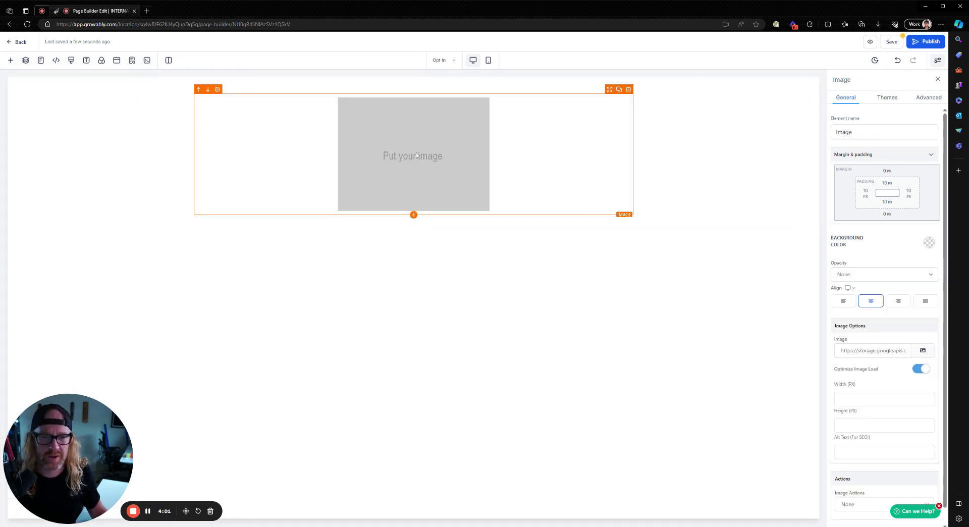
Set the image to the YOUR LOGO picture from the calendar funnels media folder
click(923, 351)
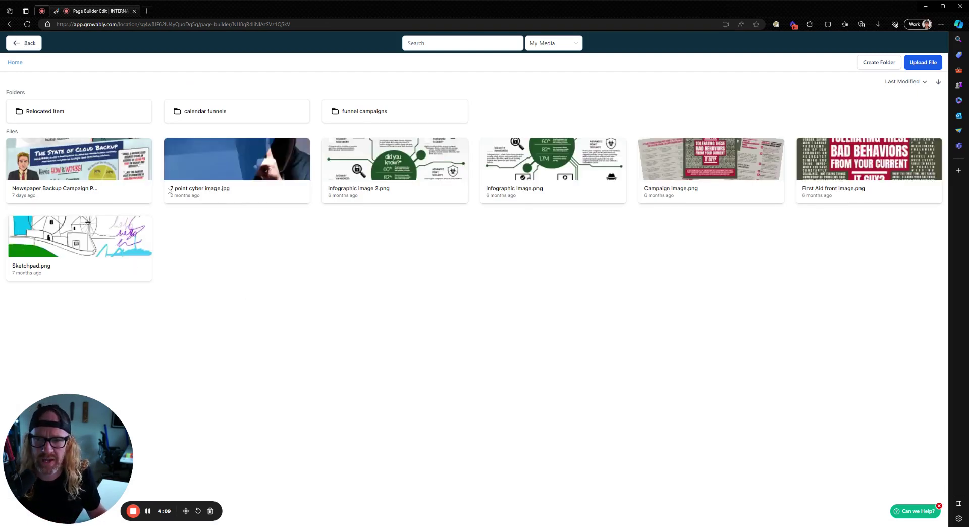
click(201, 112)
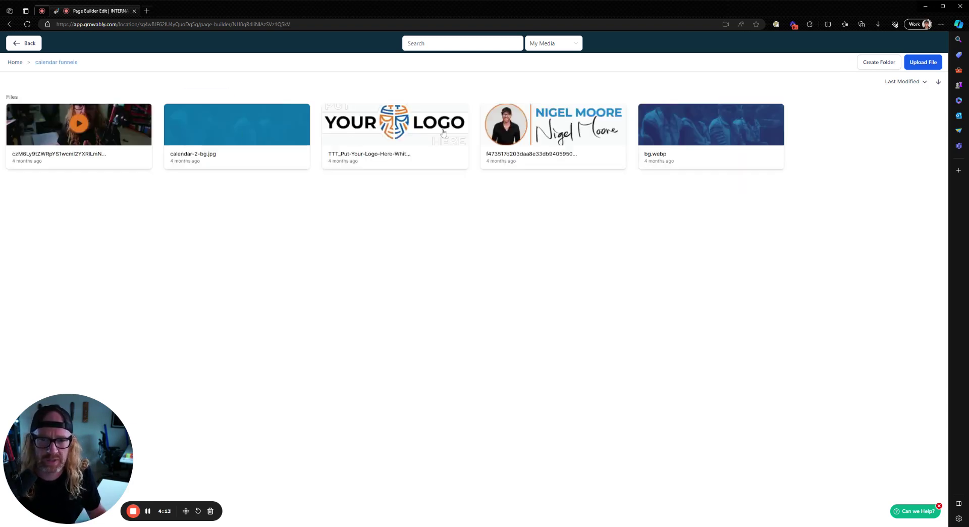
click(398, 133)
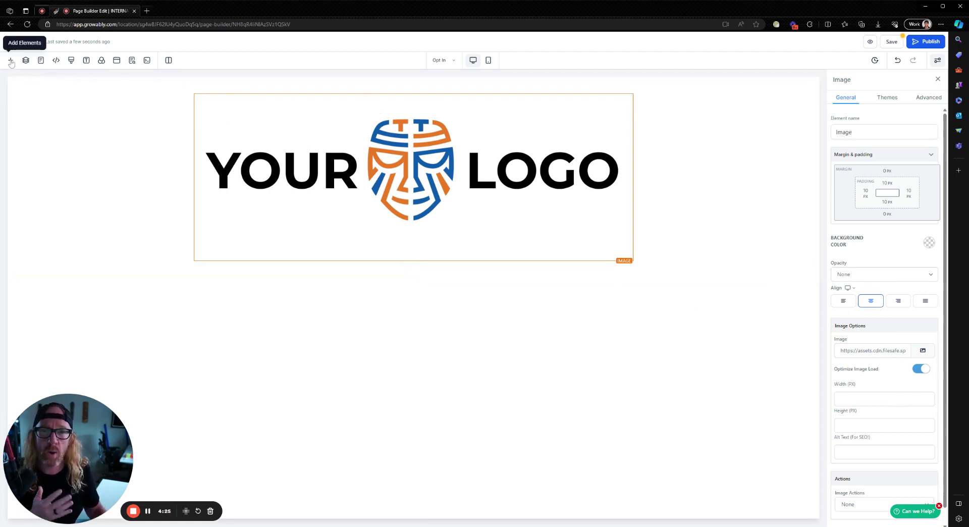
Search the elements for 'for' and add a Form element below the logo
click(10, 61)
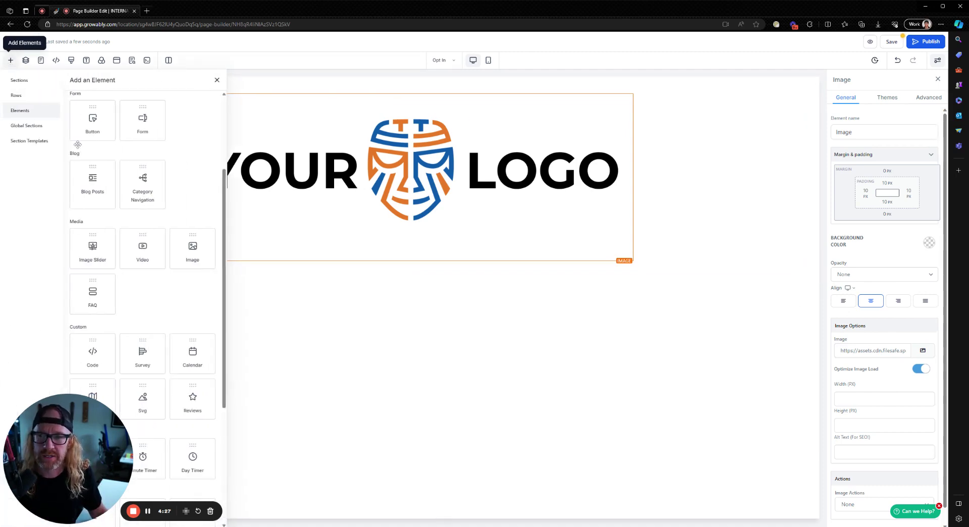
scroll(171, 299, down, 2)
scroll(170, 299, up, 3)
click(85, 103)
text(fom)
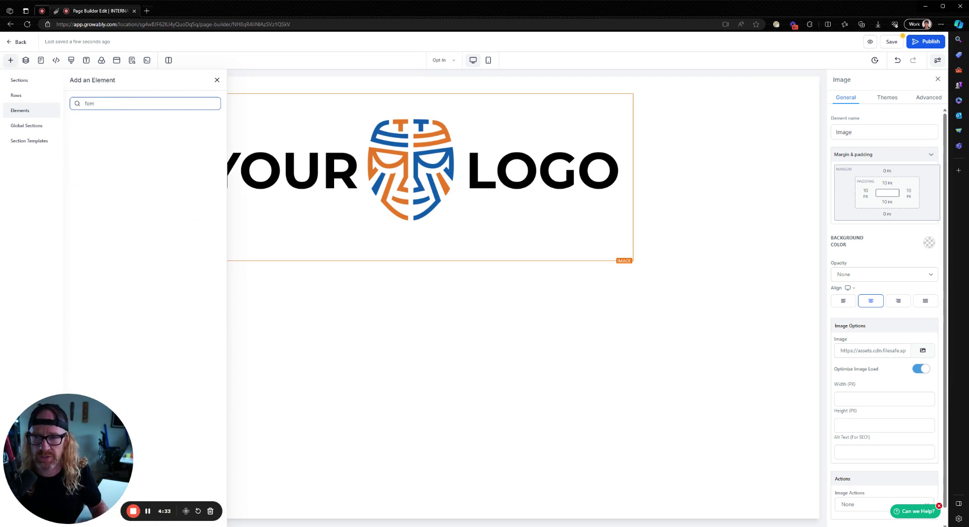
key(BackSpace)
text(r)
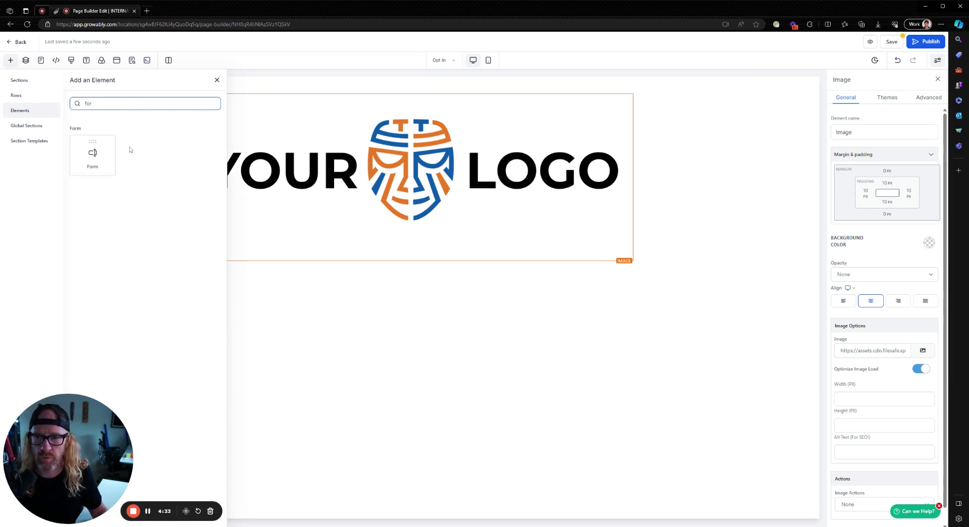
click(93, 154)
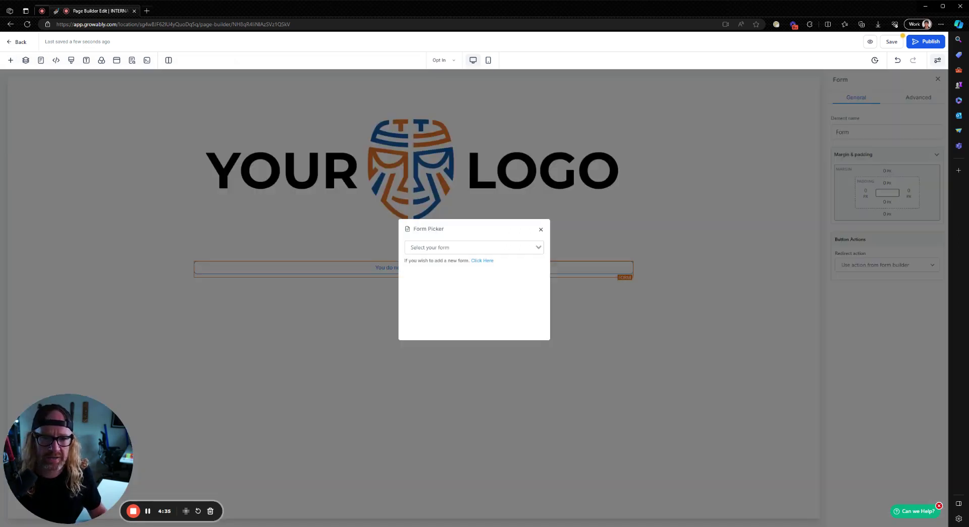
Choose Form 25 in the form element's Form Picker dropdown
click(474, 247)
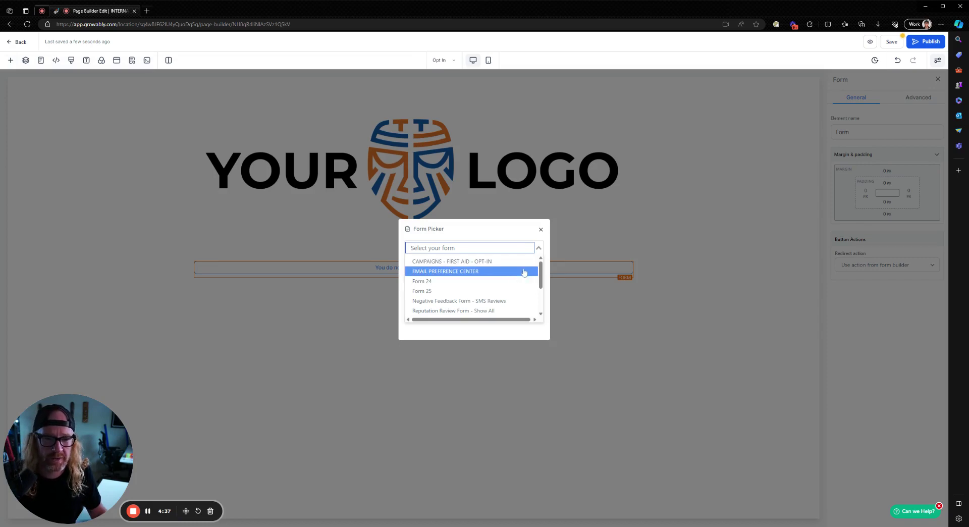
drag(540, 272, 540, 310)
scroll(539, 313, down, 5)
scroll(538, 297, up, 2)
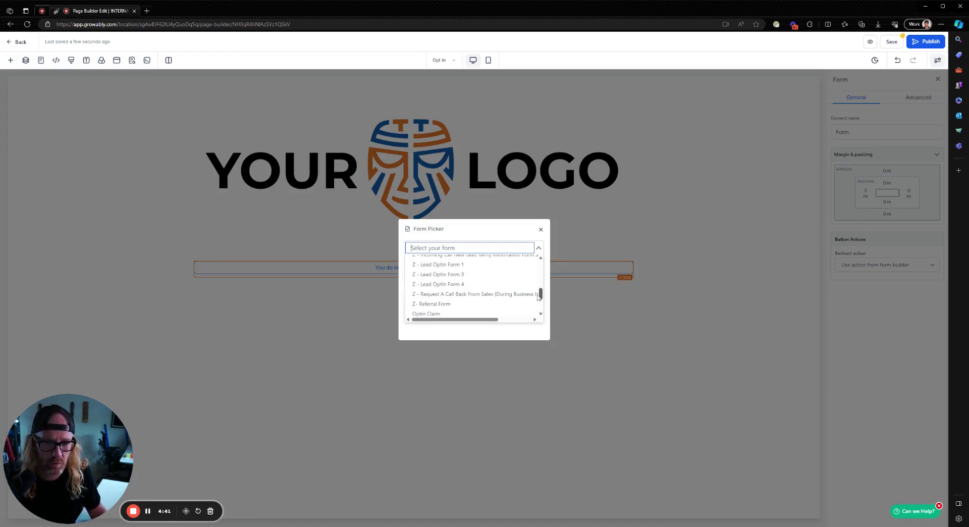
scroll(536, 288, up, 8)
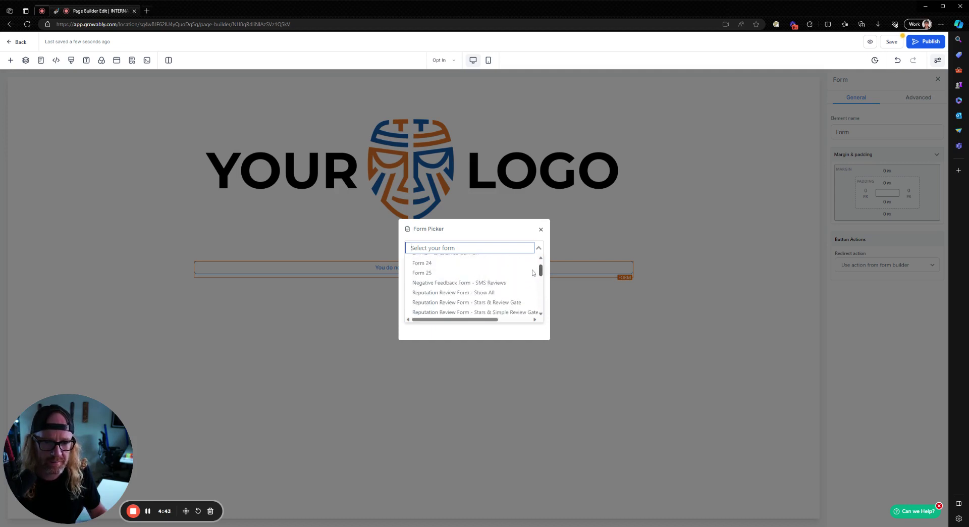
scroll(533, 272, up, 1)
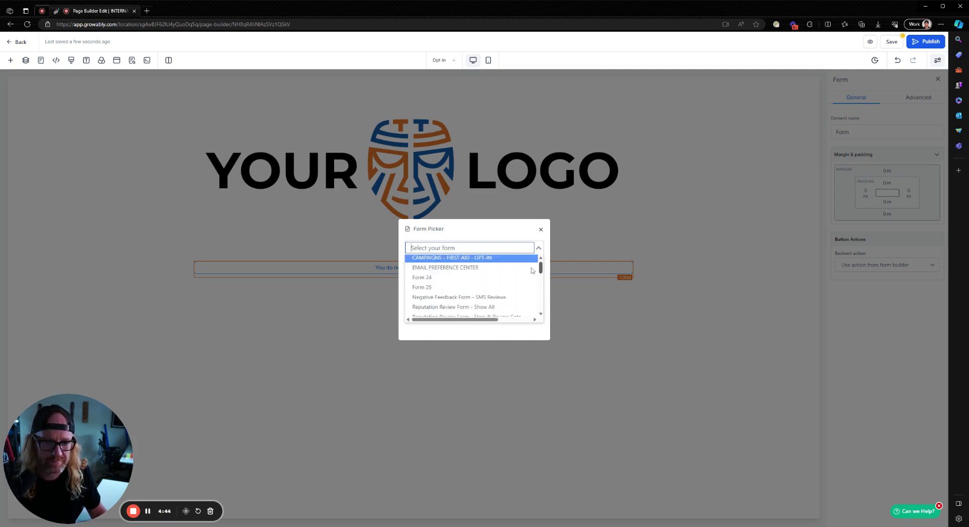
click(454, 292)
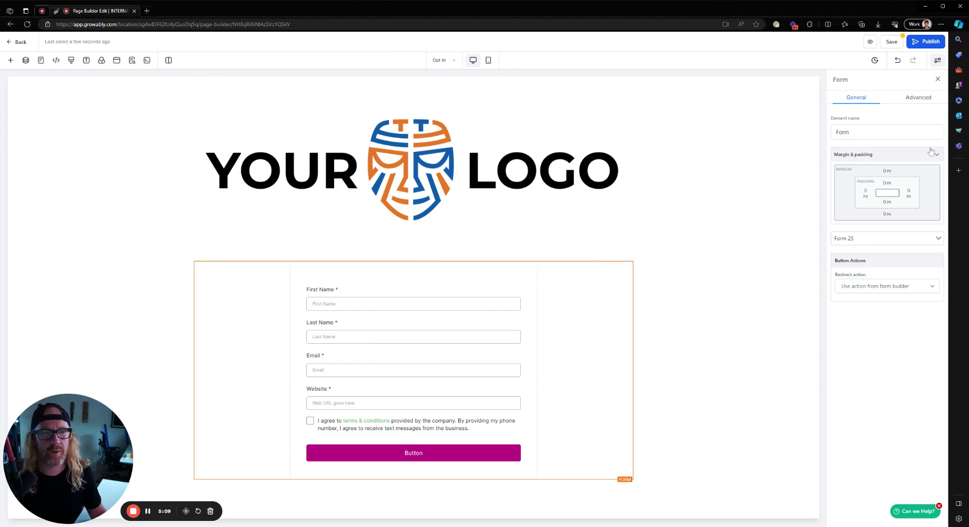
click(926, 44)
click(445, 289)
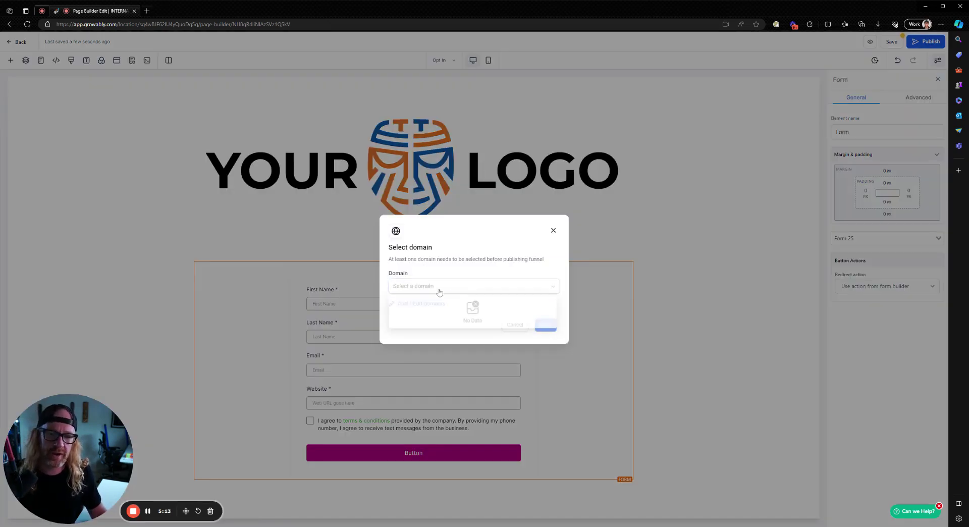
click(465, 284)
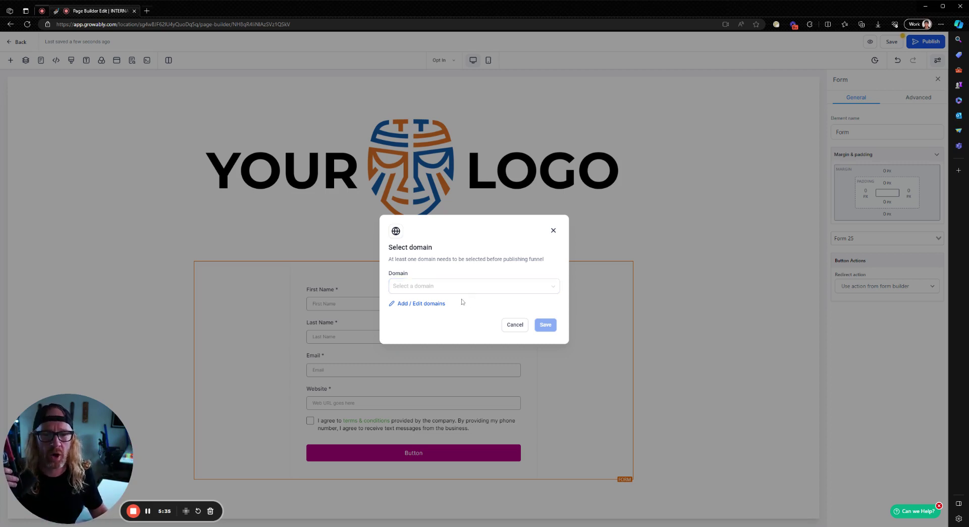
click(515, 325)
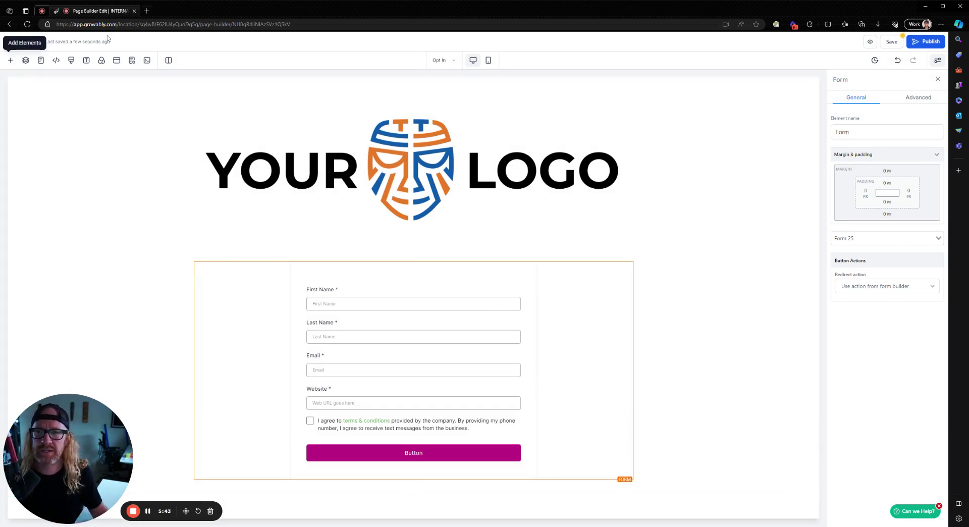
Exit the page builder back to the Opt In step overview, now Version 2
click(14, 45)
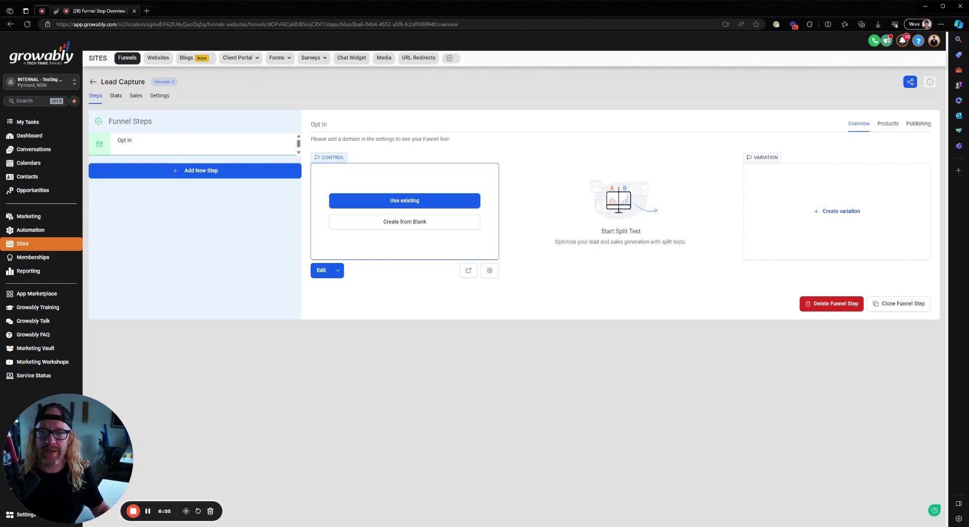
Create a new workflow in Automation using the Start from scratch option
click(32, 232)
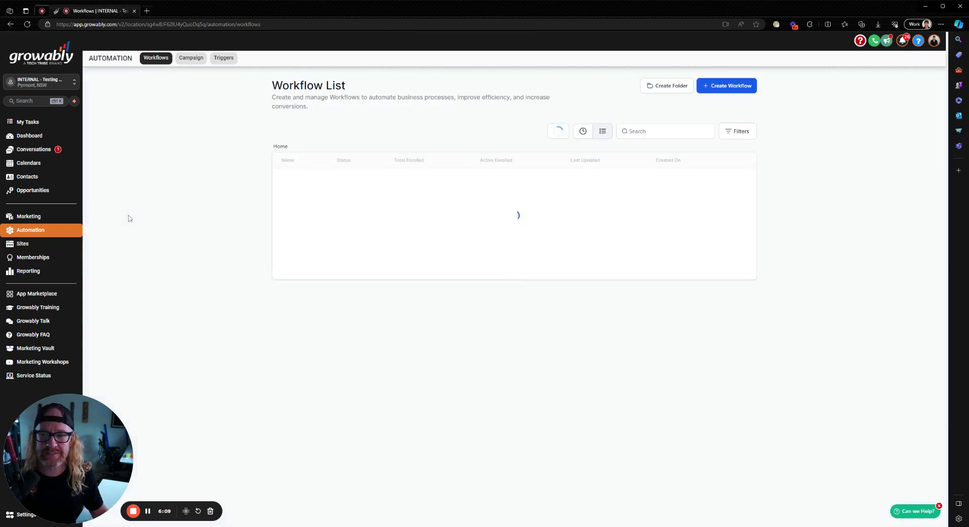
click(740, 90)
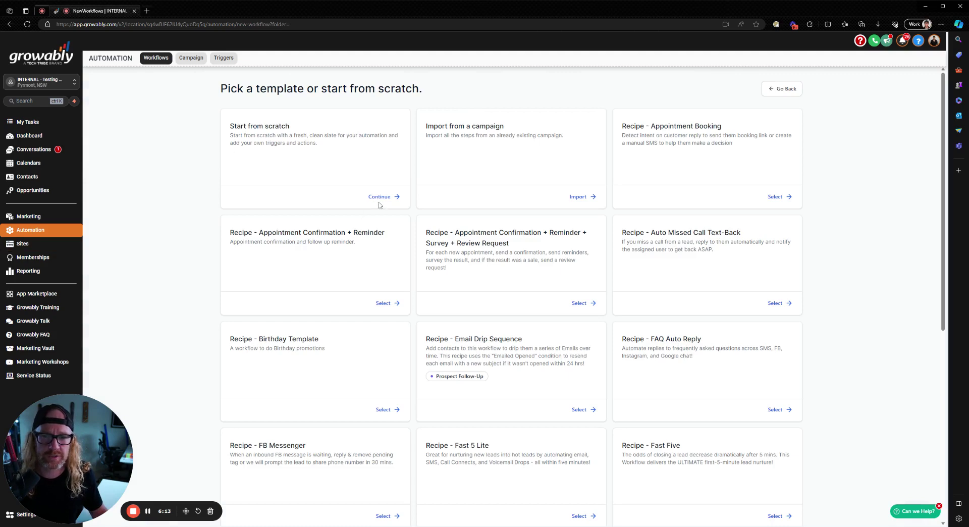
click(381, 200)
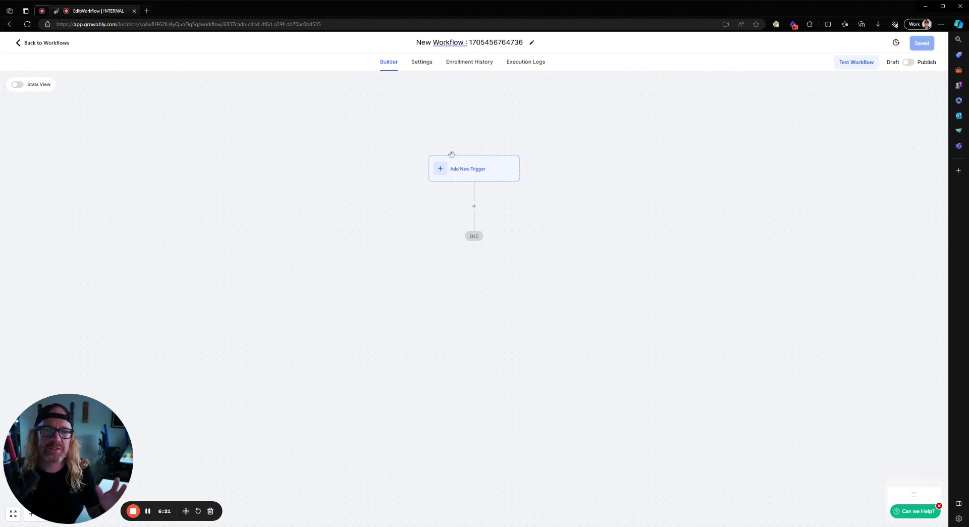
Rename the new workflow to 'Process Opt-Ins and Nurture Leads'
click(532, 43)
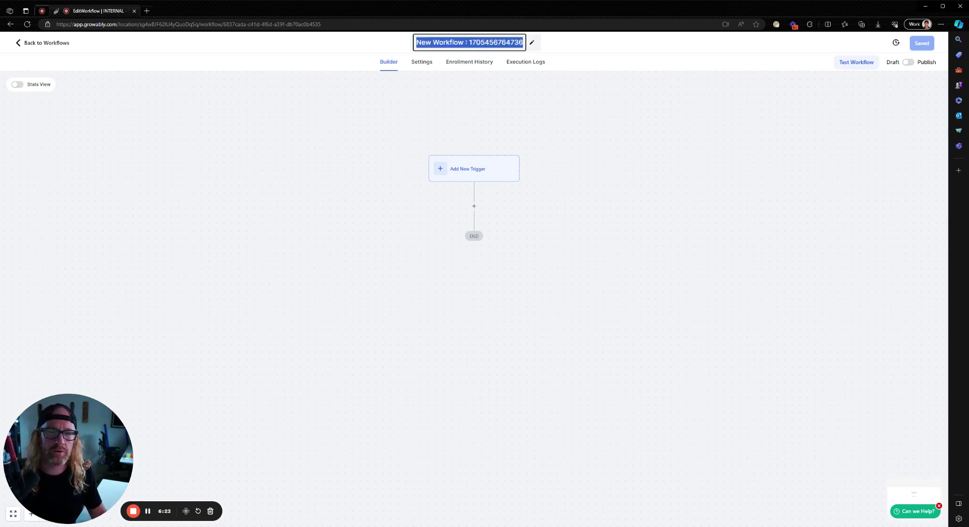
text(Opt-I)
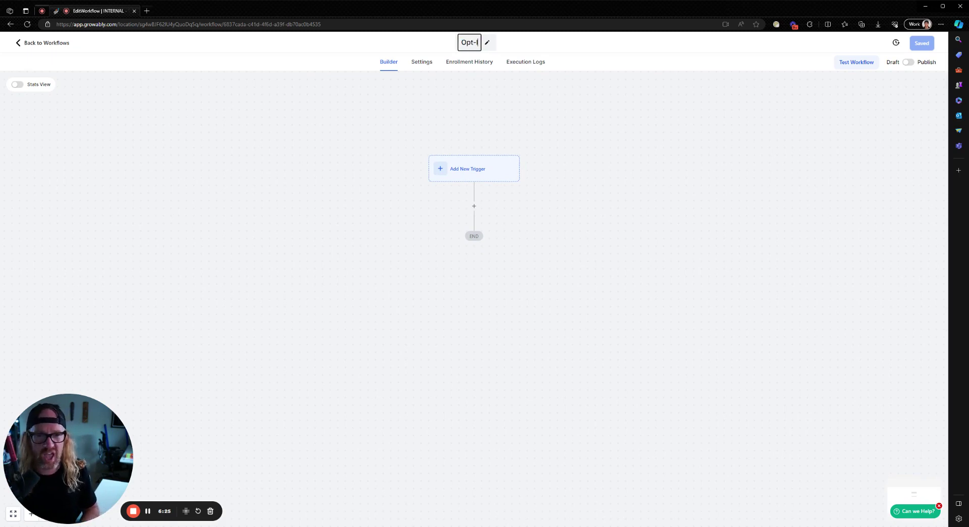
text(n Fl)
key(BackSpace)
key(BackSpace)
key(BackSpace)
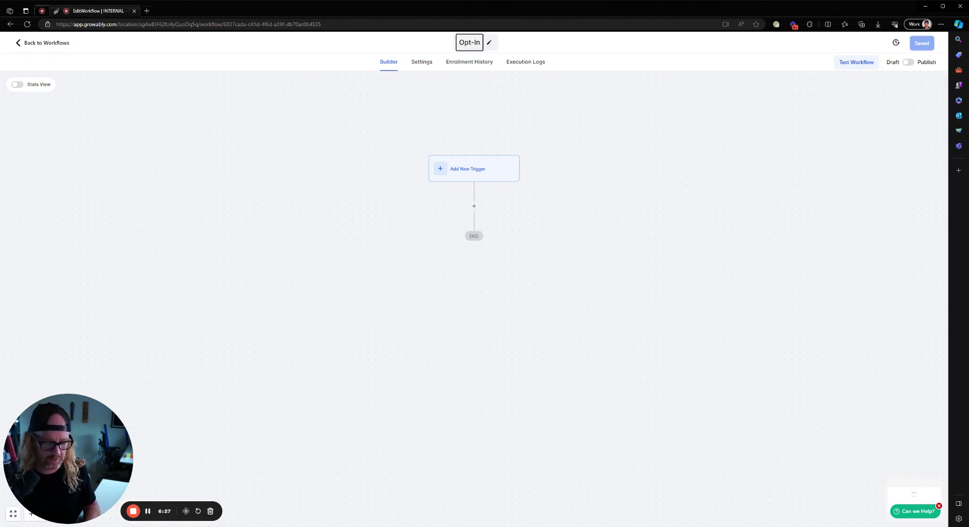
text(Process and Nurt)
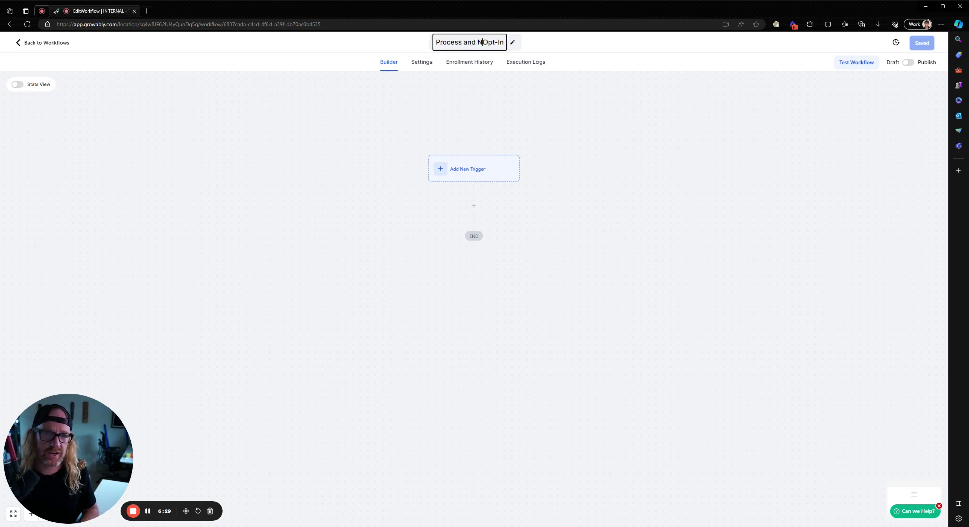
text(ure )
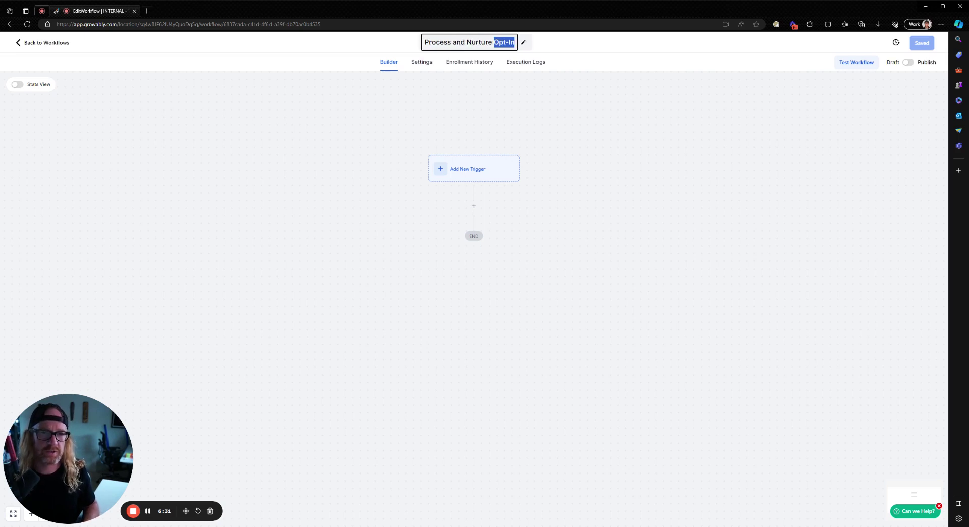
text(Opt-Ins)
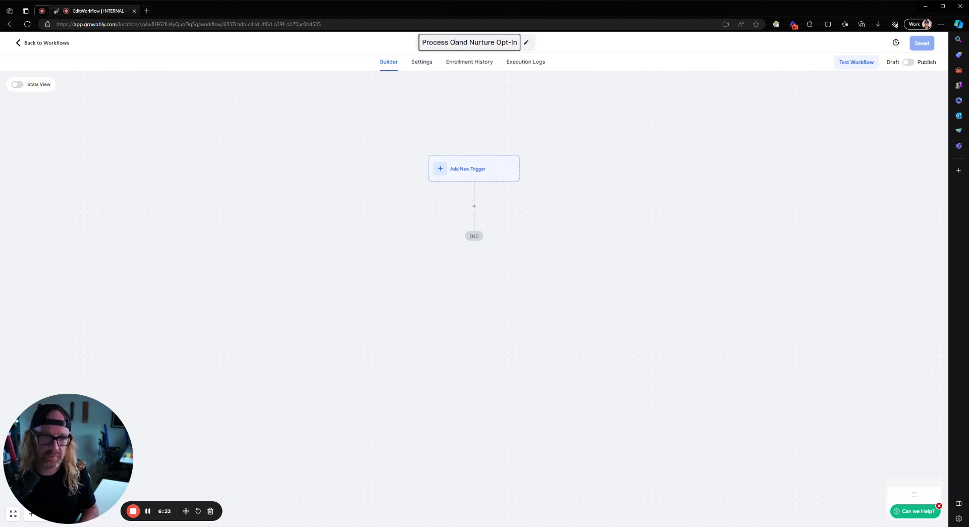
double_click(525, 42)
key(ctrl+shift+Left)
text(Leads)
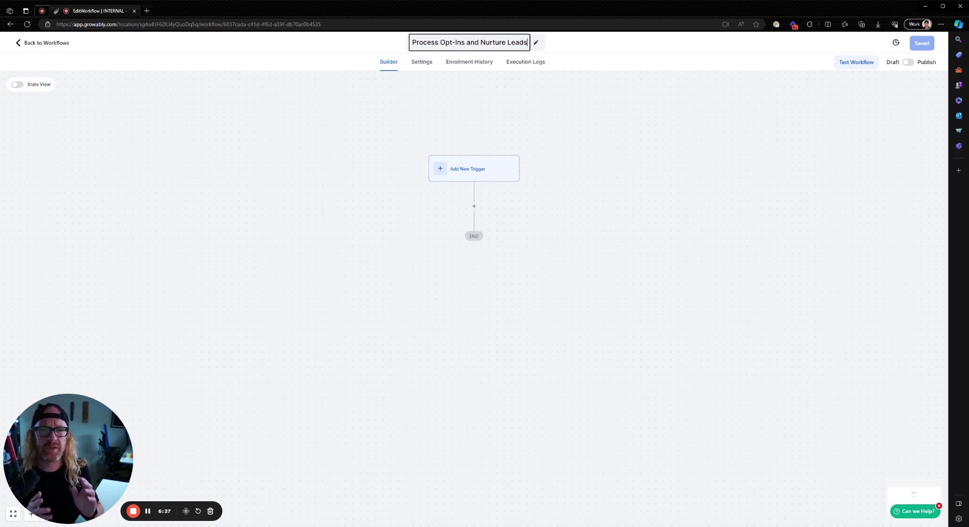
key(Return)
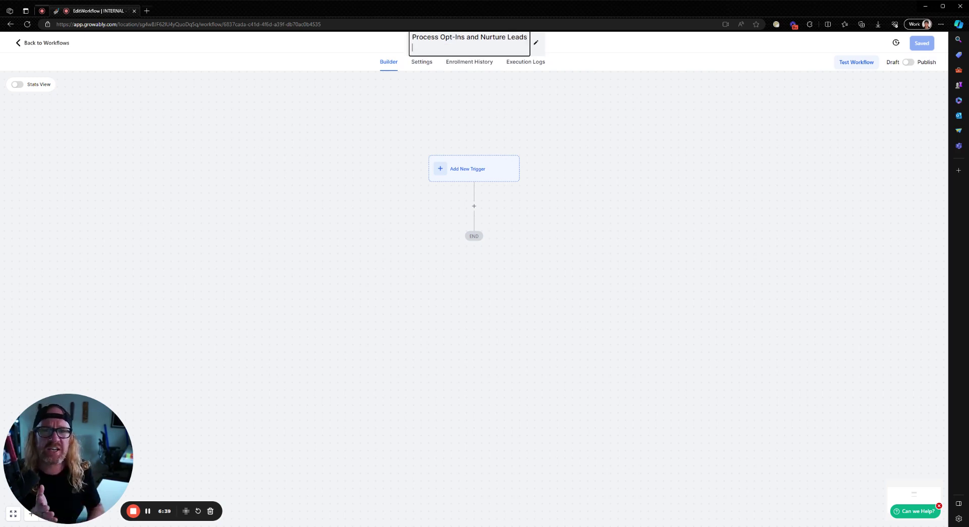
key(BackSpace)
click(560, 46)
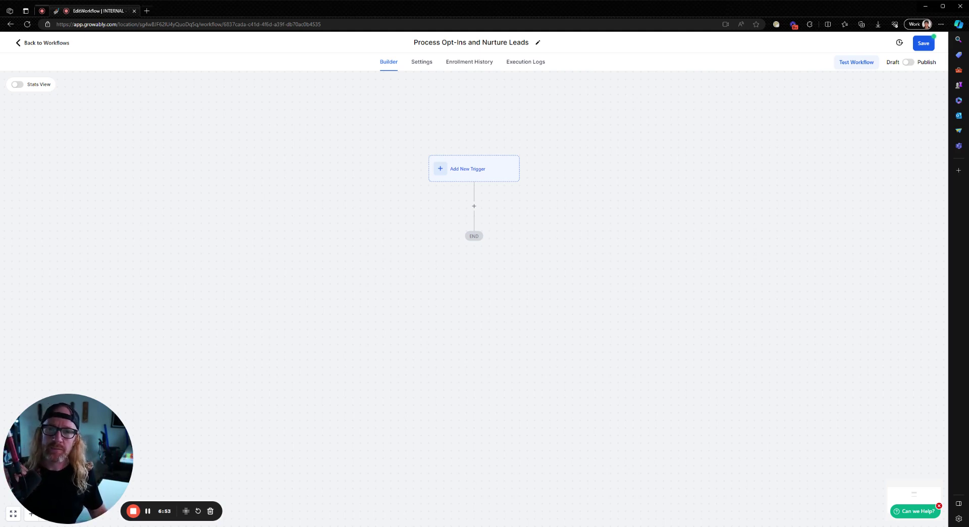
Search the trigger list for 'form' and choose Form Submitted as the workflow trigger
click(468, 168)
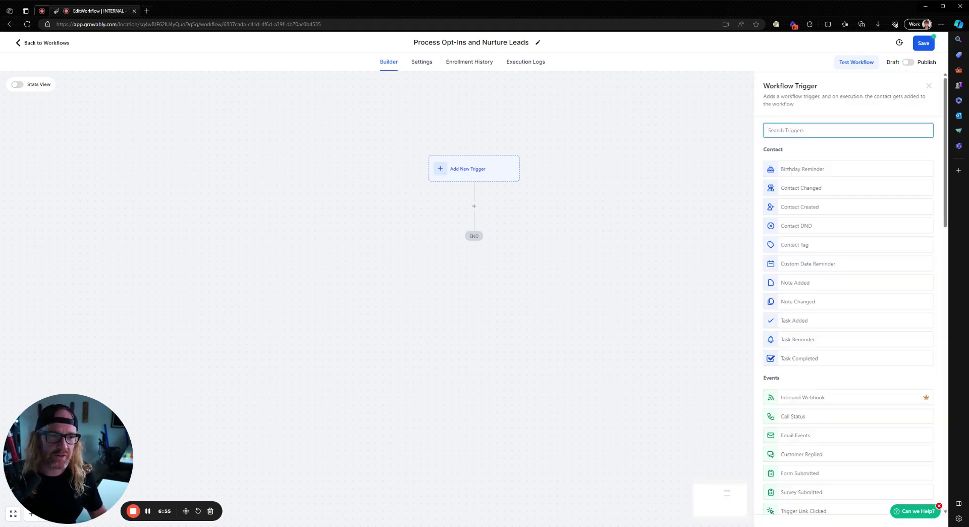
text(form)
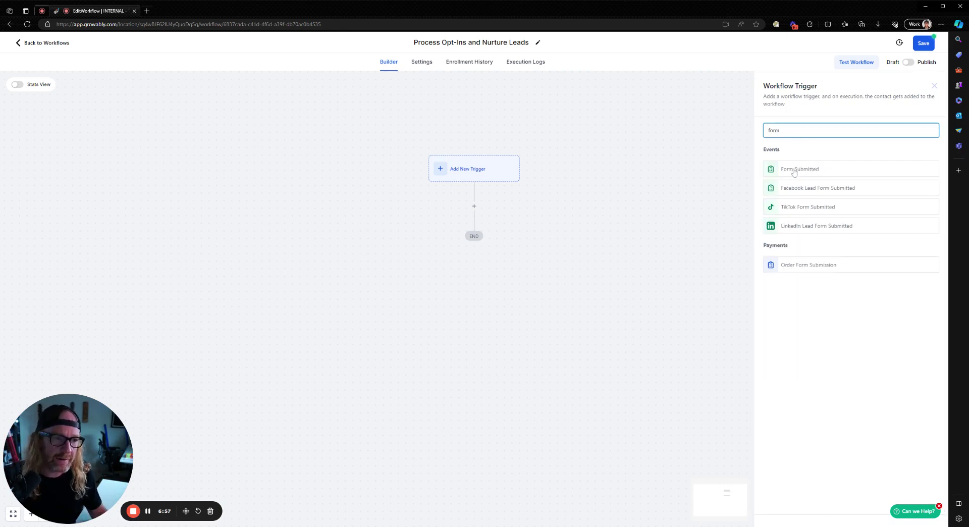
drag(789, 131, 750, 133)
key(BackSpace)
scroll(810, 307, down, 10)
scroll(810, 307, up, 10)
text(form)
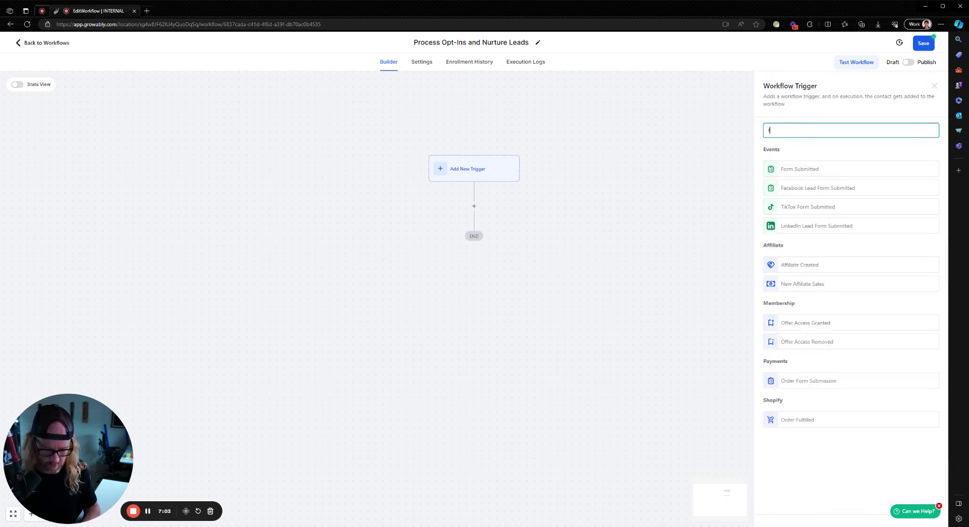
click(789, 174)
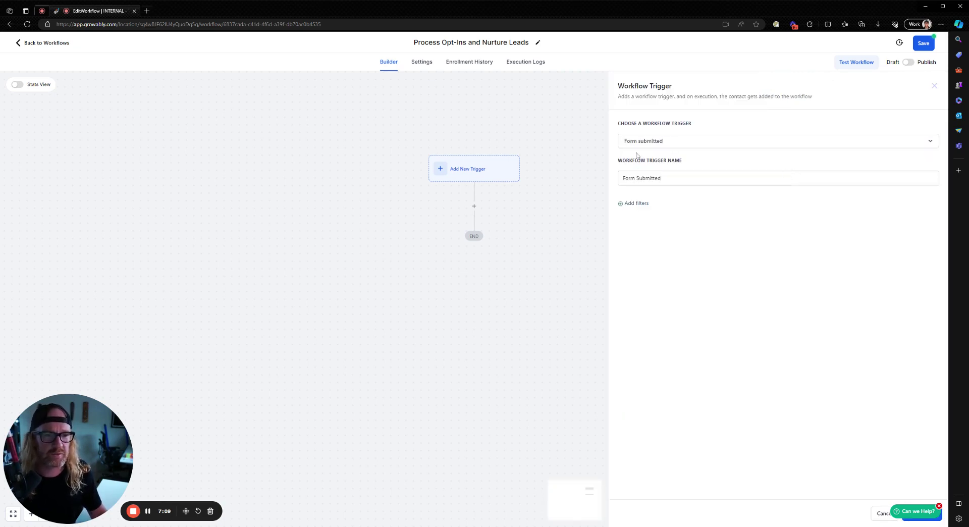
Rename the trigger to 'Submitted Opt-In Form'
drag(663, 178, 588, 179)
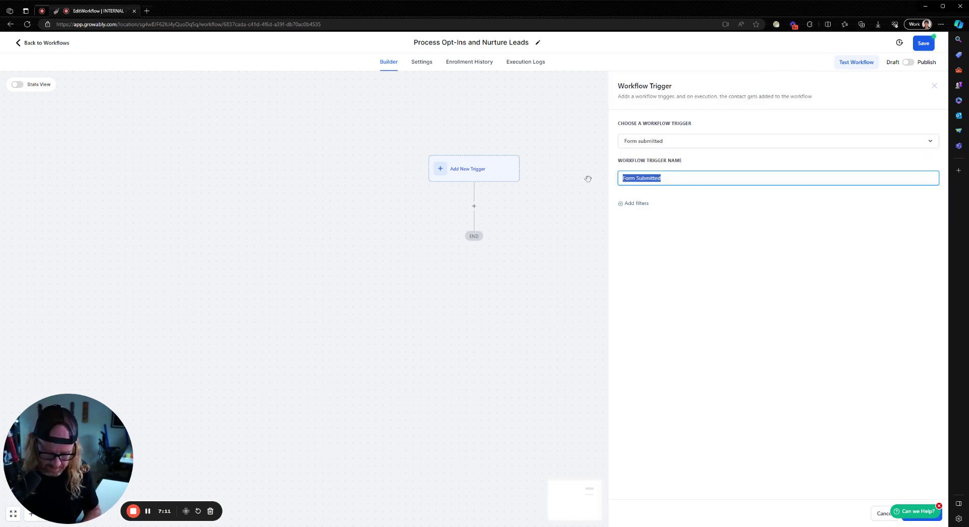
text(Sub)
key(BackSpace)
key(BackSpace)
key(BackSpace)
text(Suib)
key(BackSpace)
key(BackSpace)
key(BackSpace)
text(bmi)
key(BackSpace)
key(BackSpace)
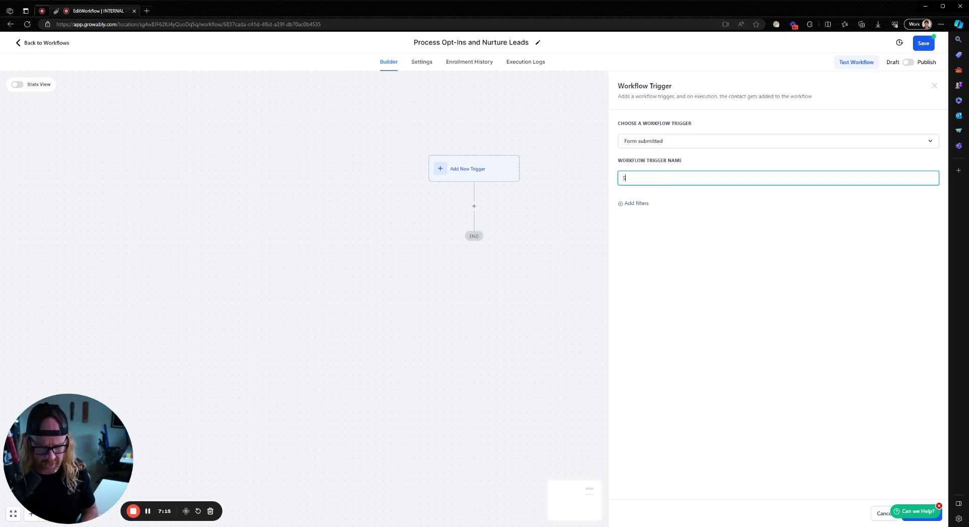
text(ubmitted)
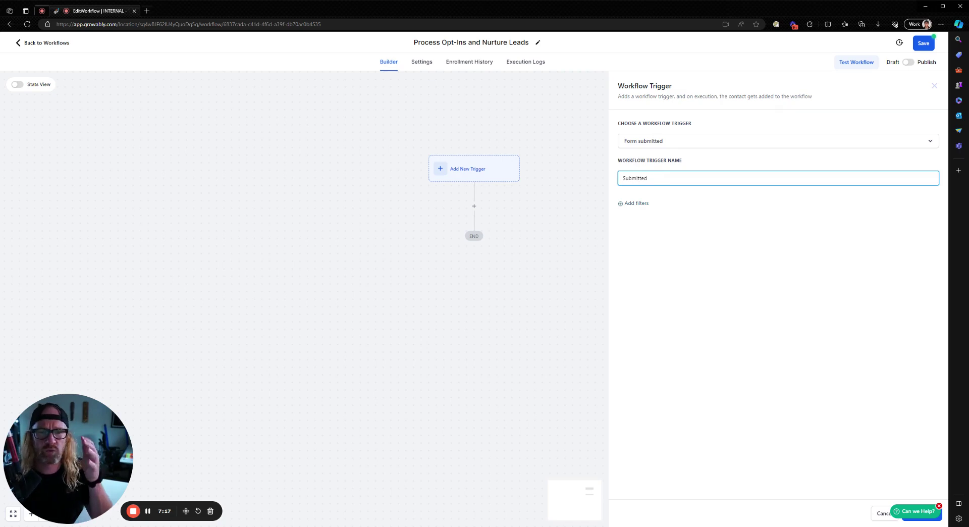
text( Opt-In Form)
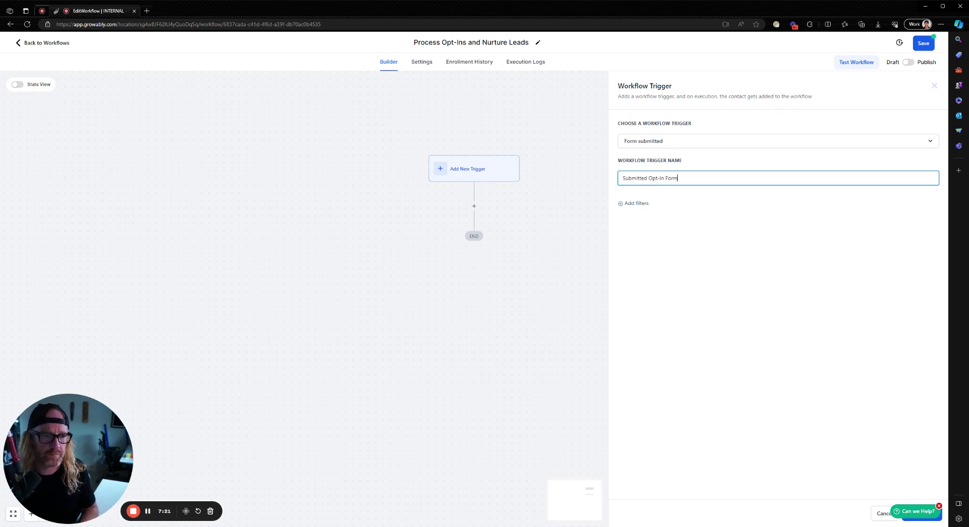
Add a 'Form is' filter set to Form 25 and save the trigger
click(637, 204)
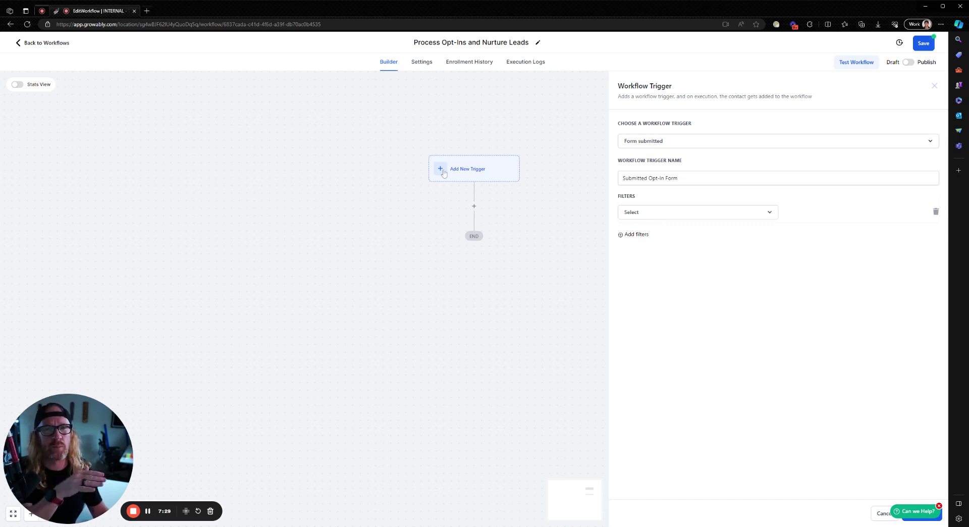
click(639, 217)
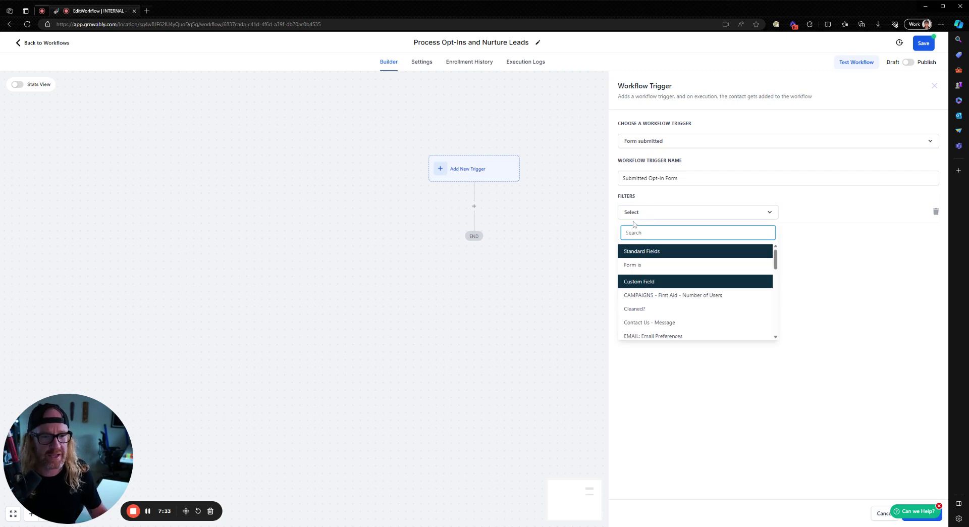
click(635, 266)
click(801, 216)
click(803, 286)
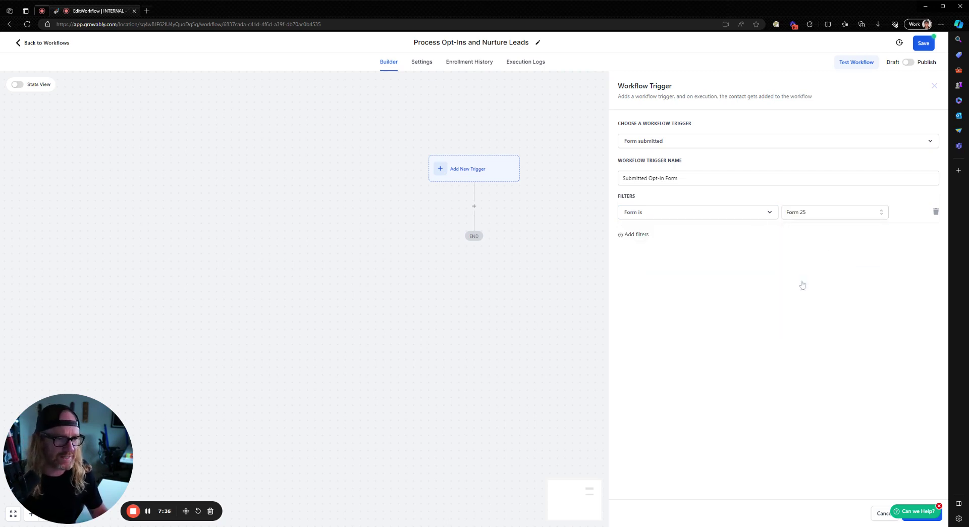
click(925, 515)
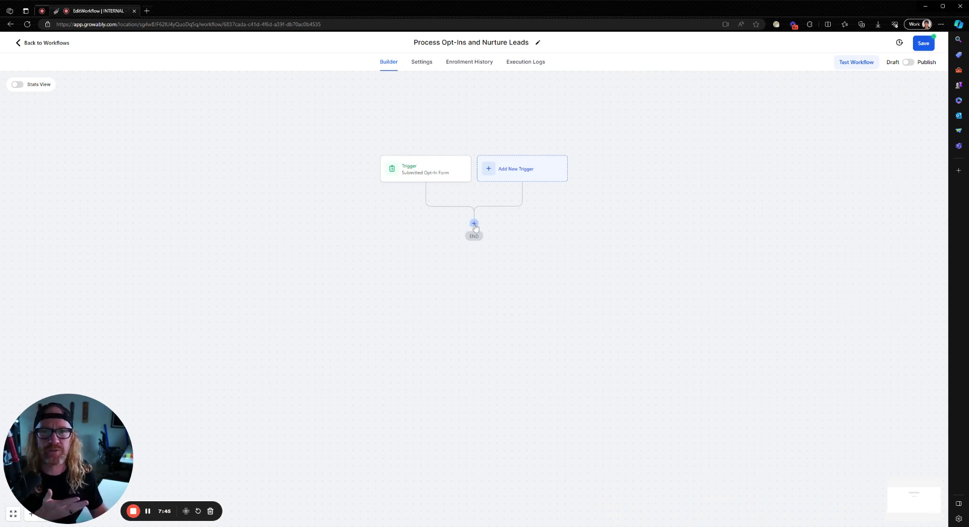
Add an action step after the trigger and search the actions for 'create'
click(474, 225)
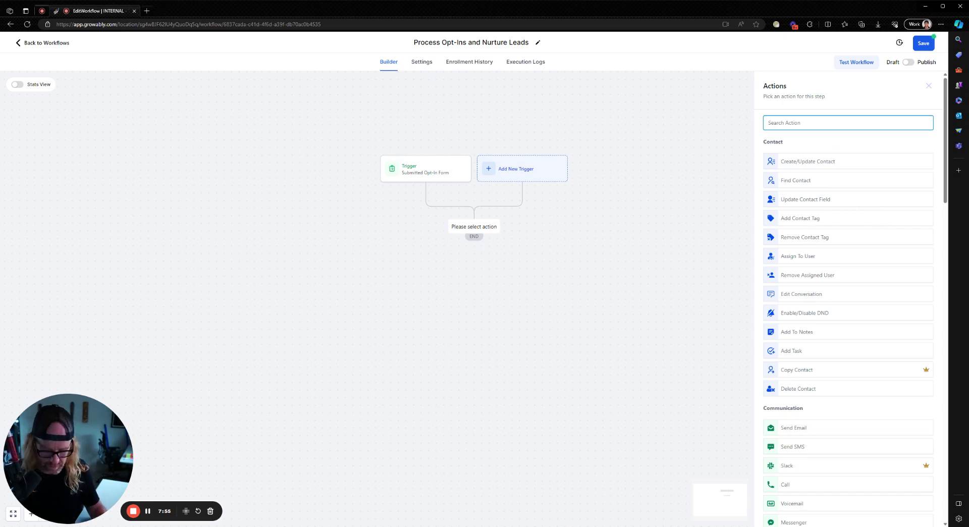
text(cresate)
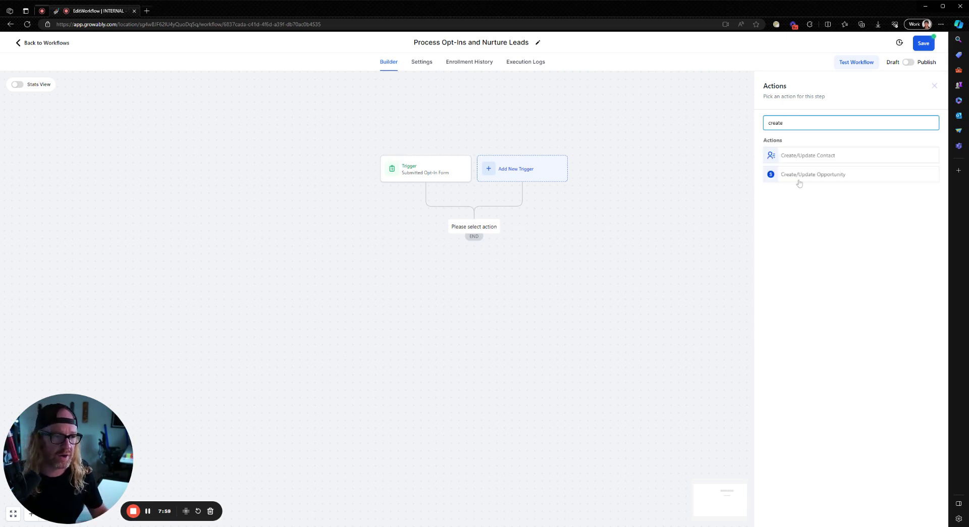
Choose Create/Update Opportunity with pipeline New MSP Leads and stage Initial Right Fit Call
click(810, 173)
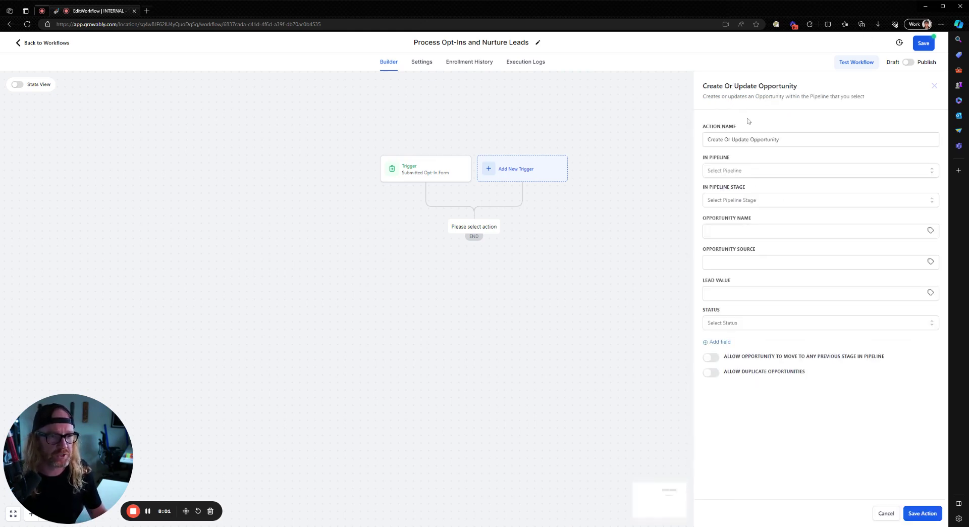
click(733, 173)
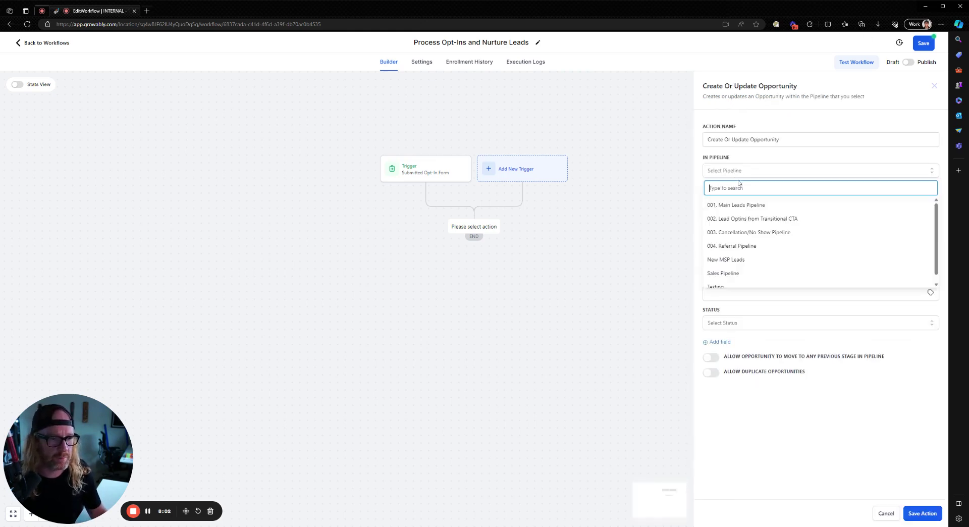
click(733, 261)
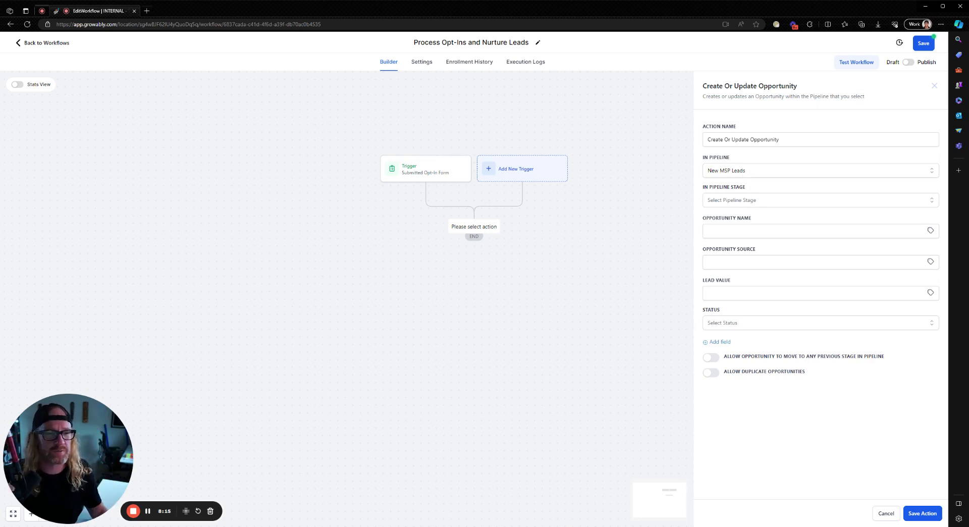
click(733, 200)
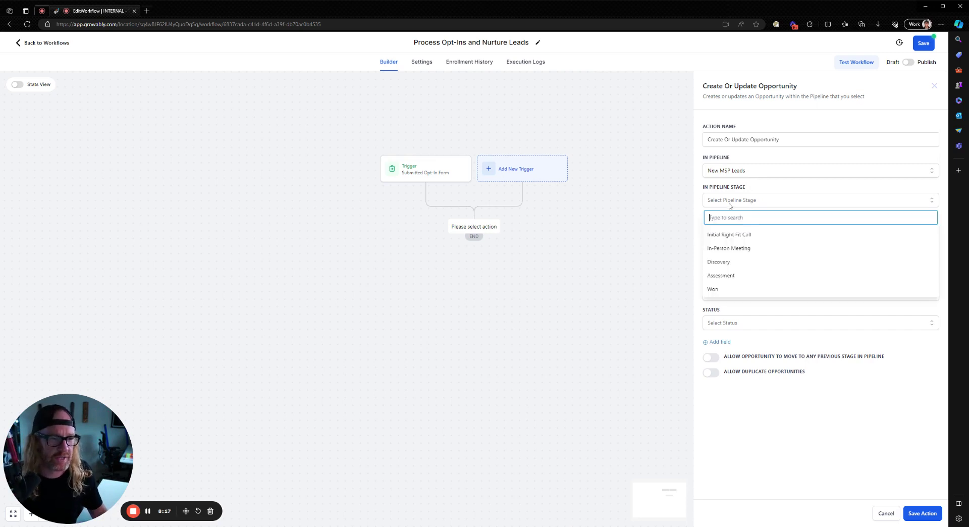
click(732, 236)
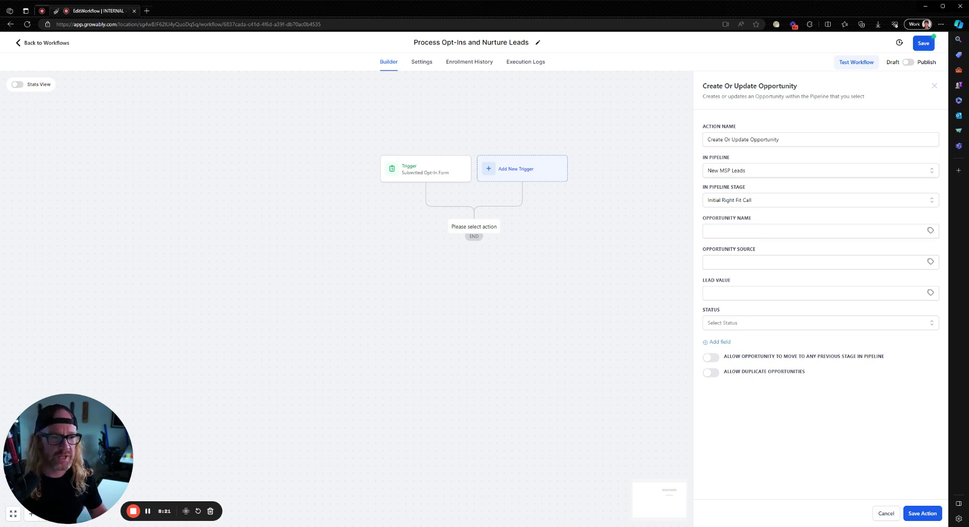
click(708, 231)
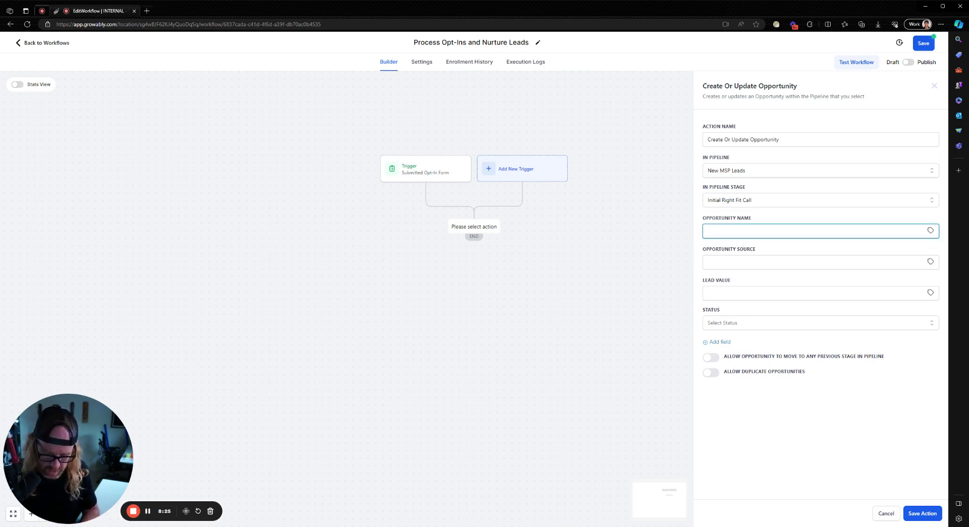
Name the opportunity 'MSP Interest Query from' plus the contact's first and last name tags
text(MSP Interest Query from)
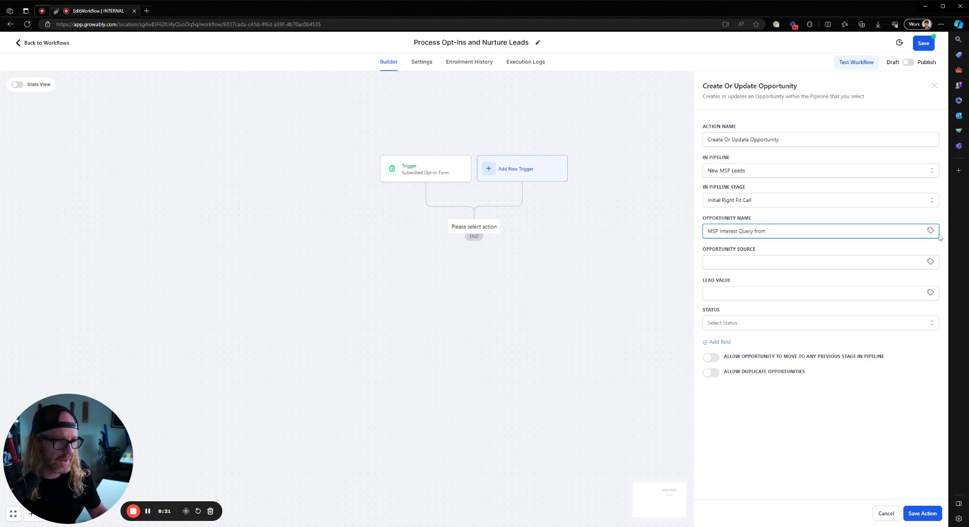
click(931, 231)
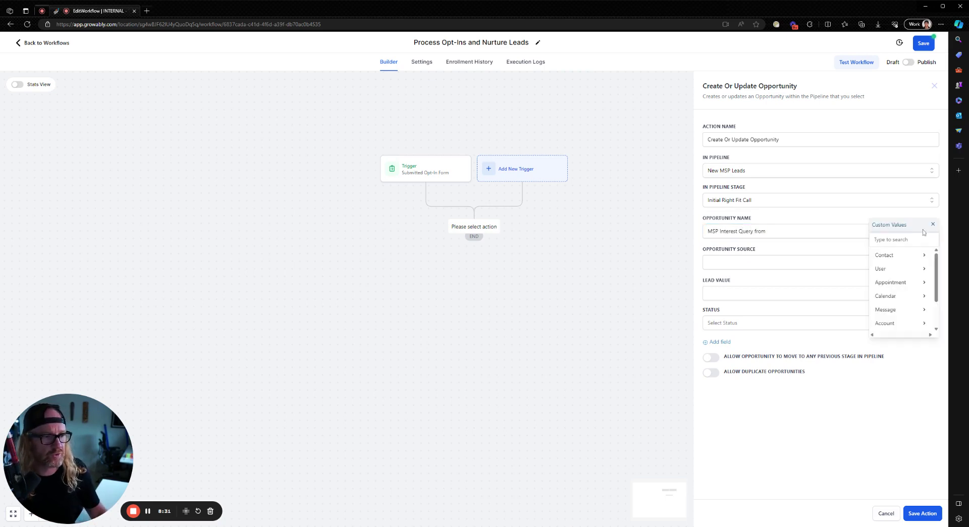
click(897, 260)
click(903, 269)
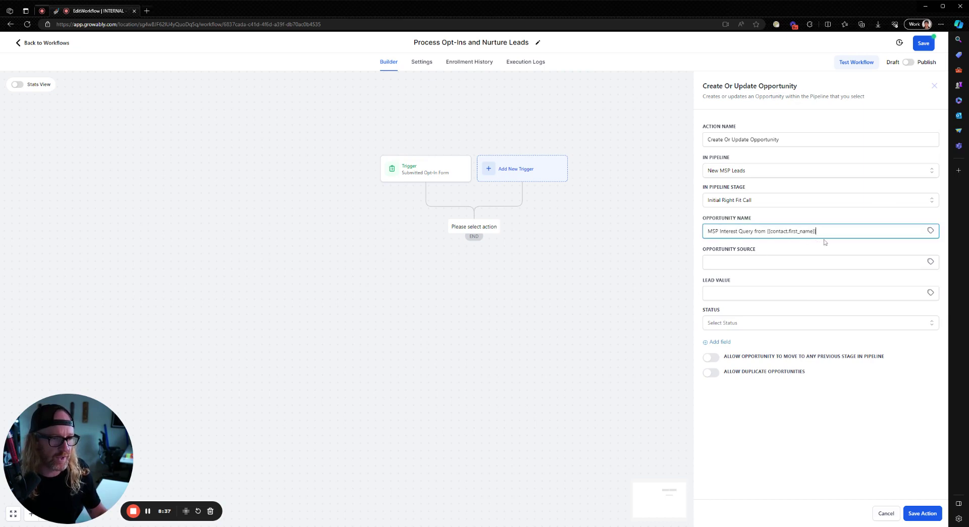
click(931, 231)
click(898, 258)
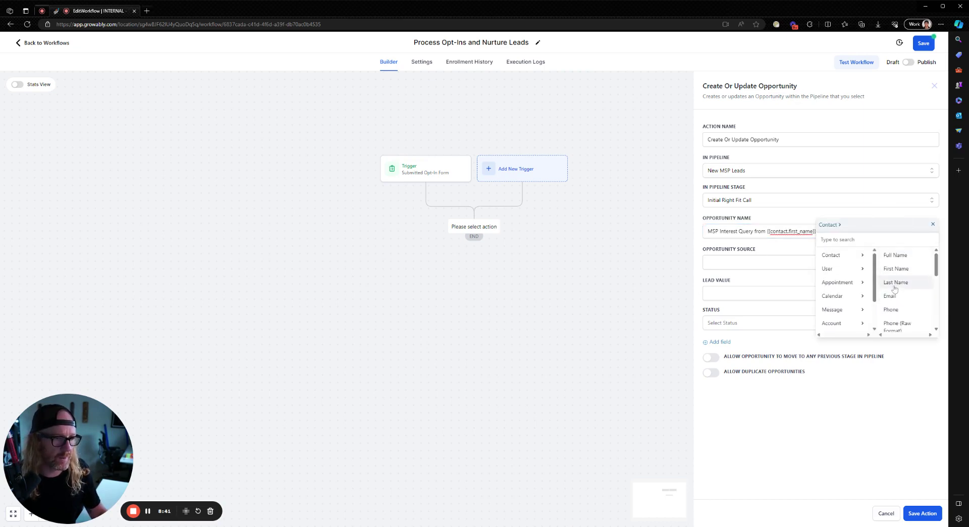
click(896, 282)
Reword the opportunity name to 'MSP Proposal from {{contact.first_name}} {{contact.last_name}}'
key(ctrl+a)
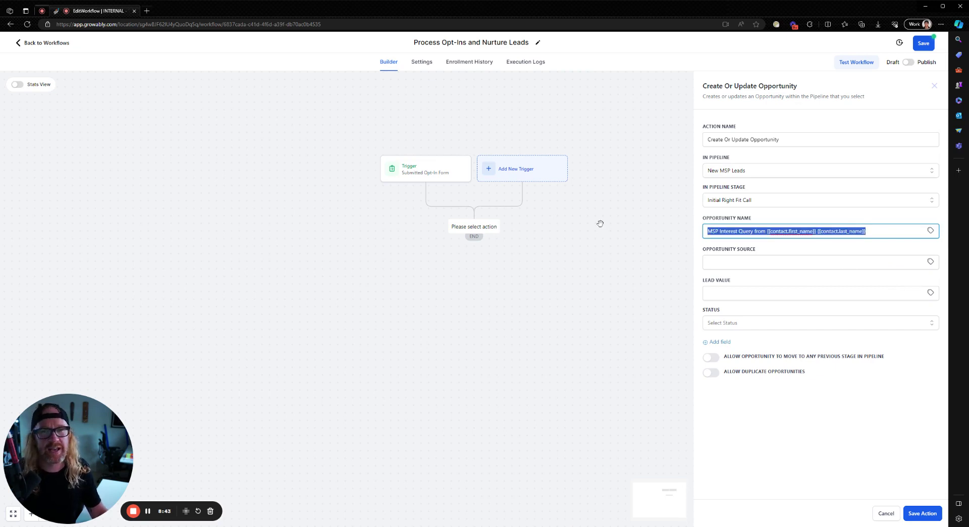
click(808, 262)
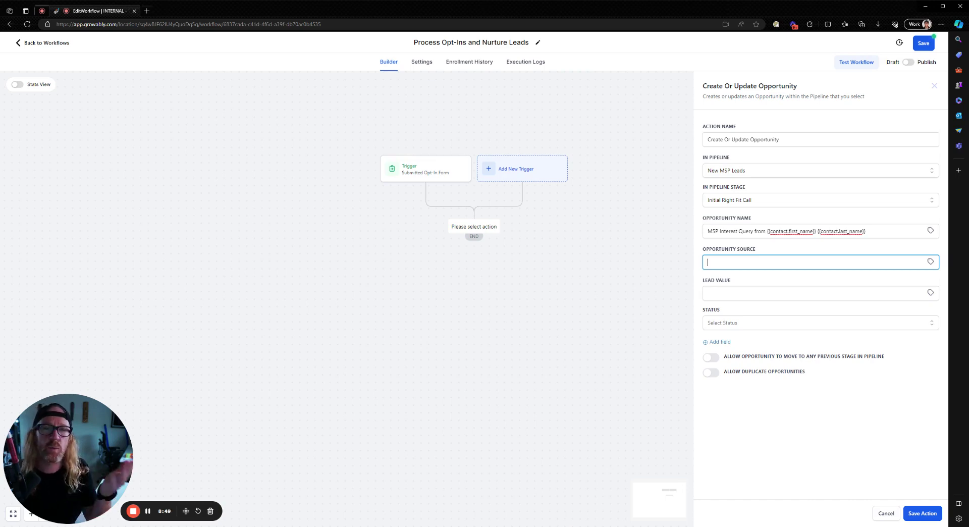
drag(707, 232, 866, 231)
click(741, 231)
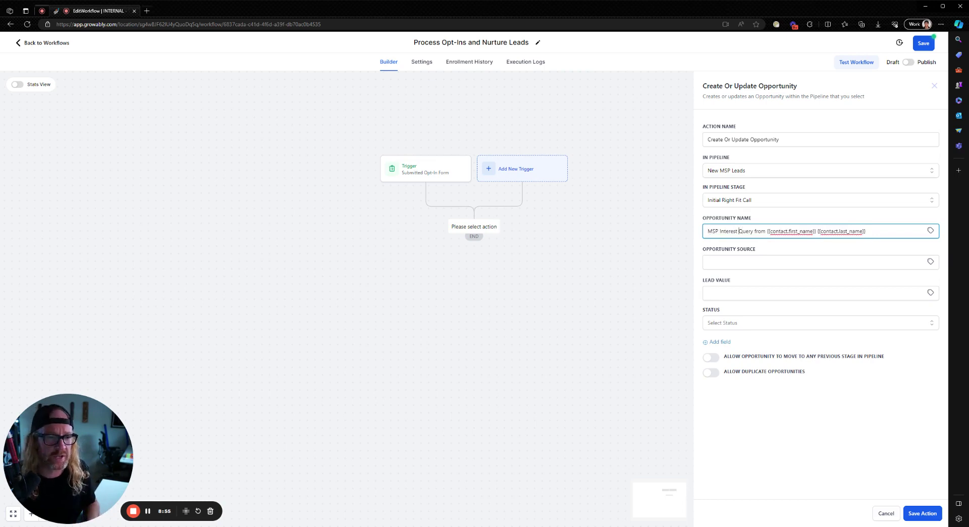
key(ctrl+shift+Left)
key(BackSpace)
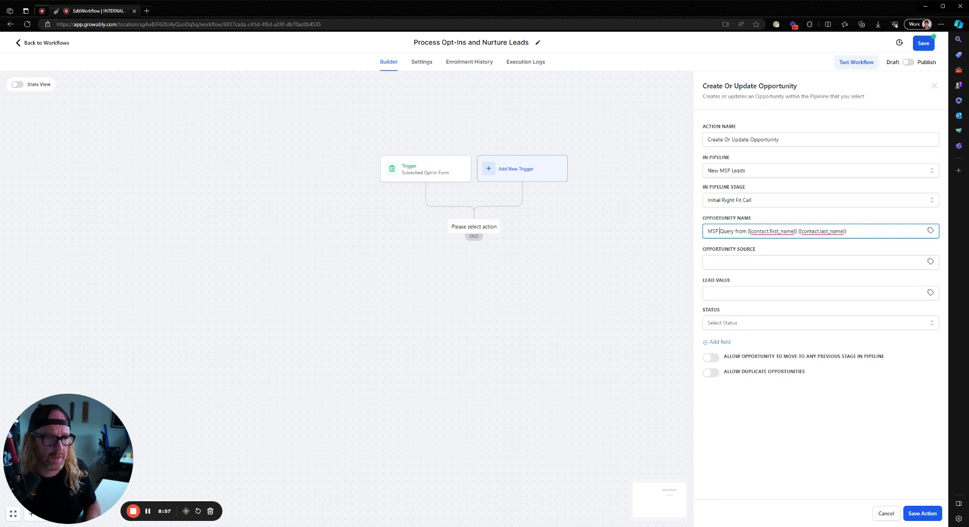
key(ctrl+shift+Right)
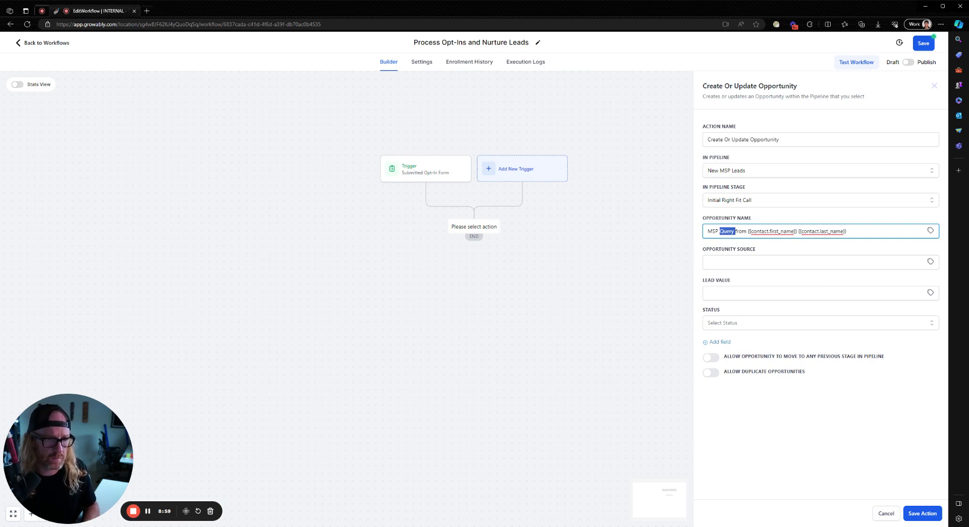
text(Proposal)
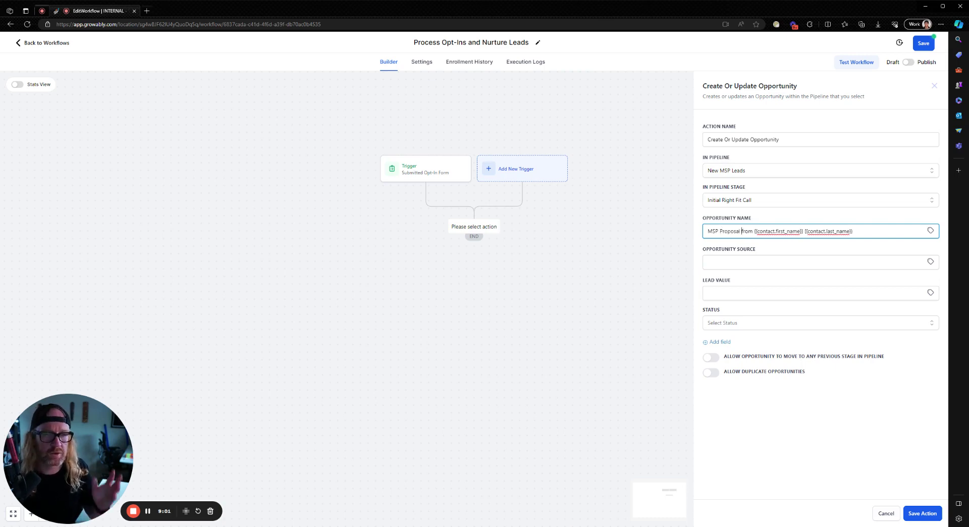
click(759, 260)
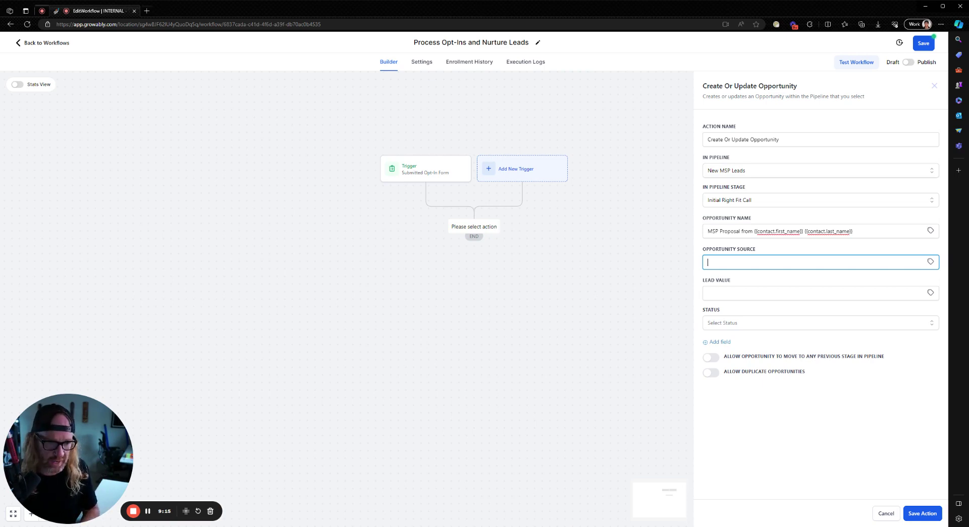
Set the opportunity source to 'Cybersecurity Audit Campaign'
text(CAMPAING)
key(BackSpace)
key(BackSpace)
text(G)
key(ctrl+a)
key(BackSpace)
text(Cybersecur)
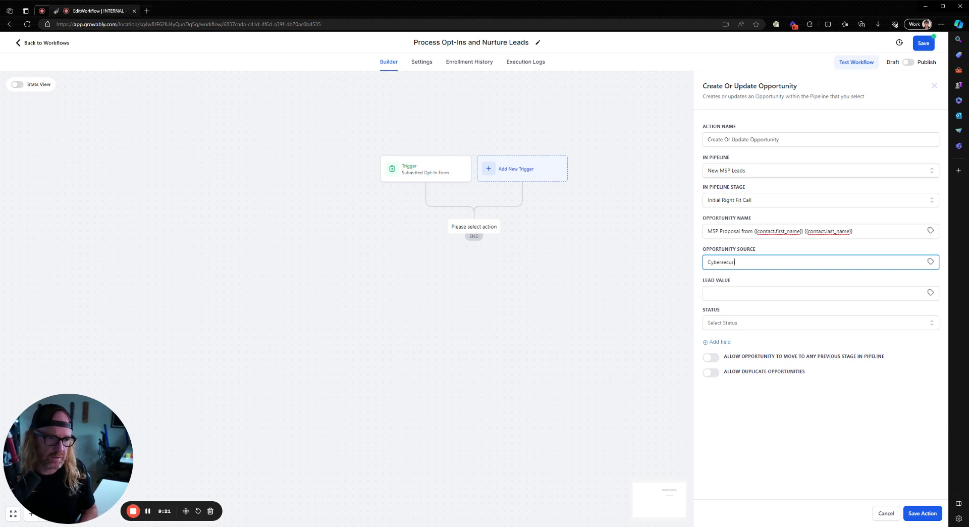
text(ity Aus)
text(dit Campaign)
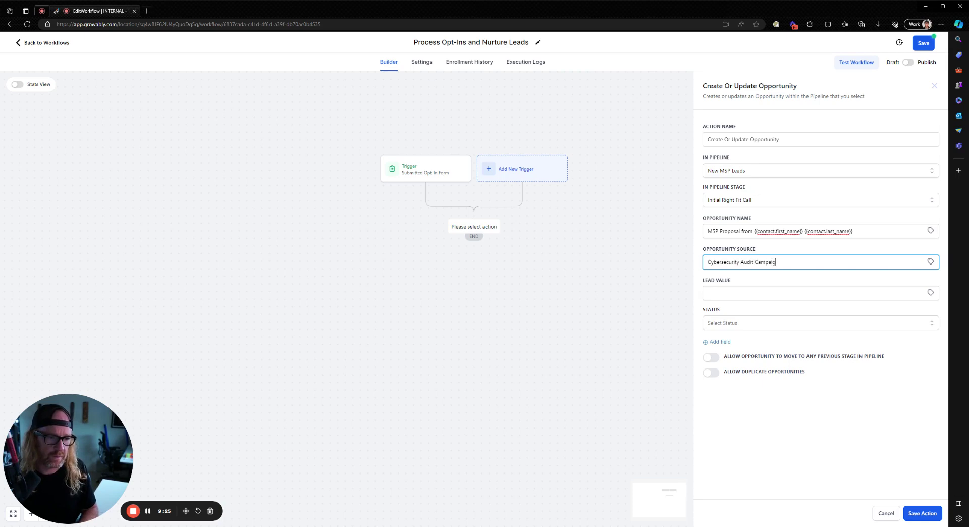
Enter a lead value of 100000 and set the opportunity status to open
key(Tab)
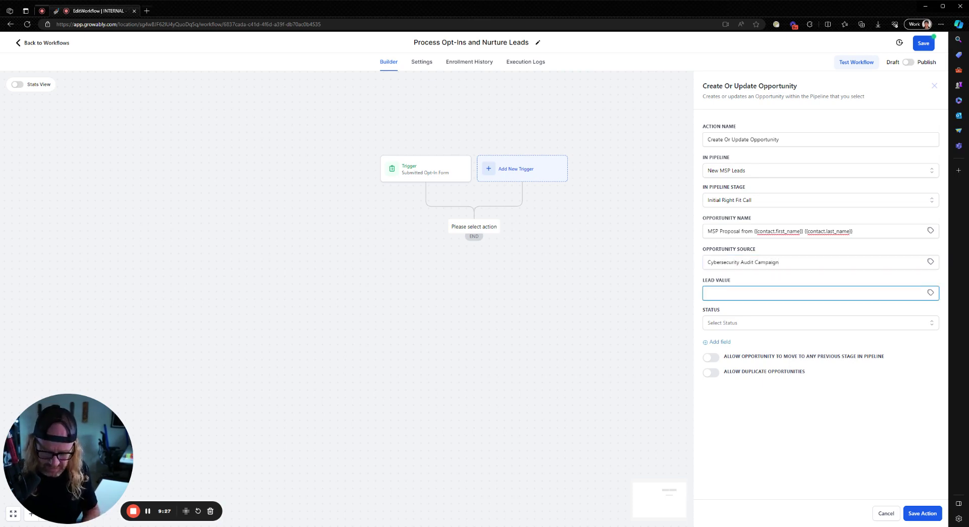
text(100000)
key(Tab)
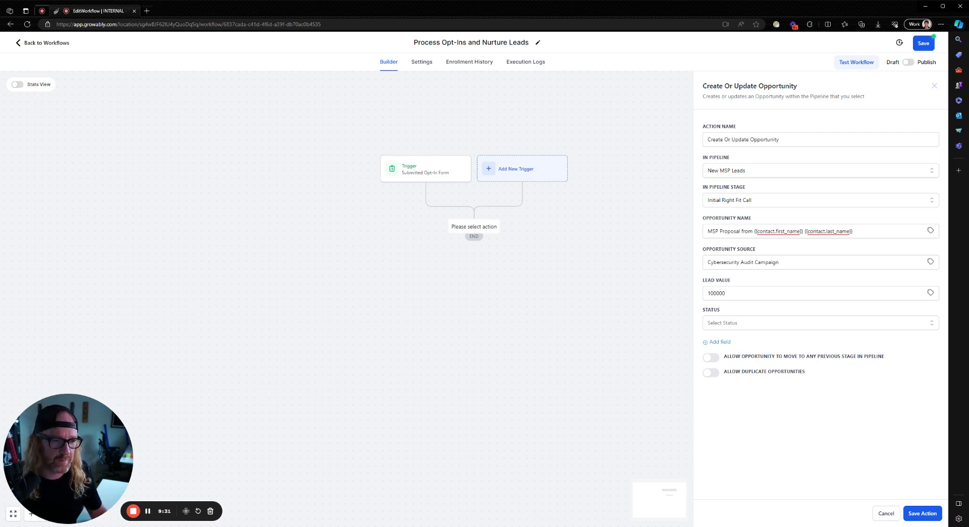
click(717, 293)
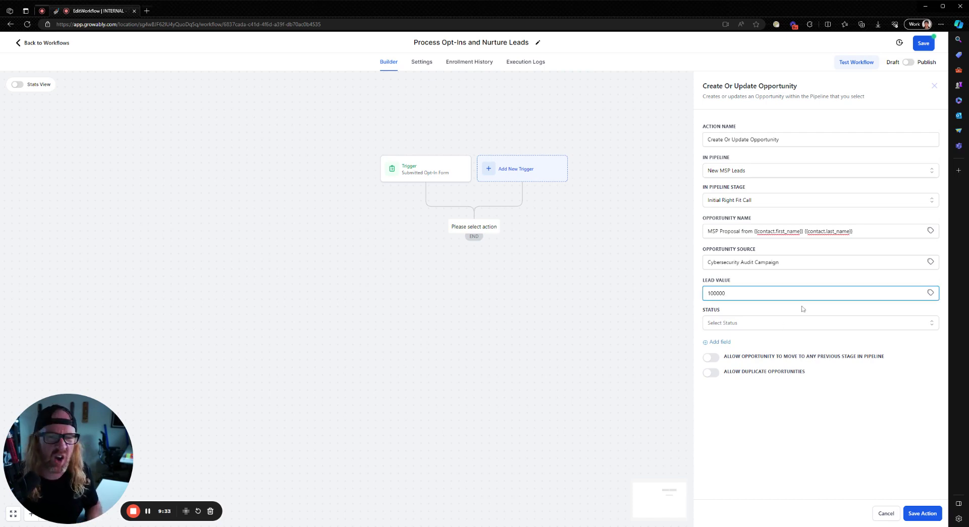
click(708, 323)
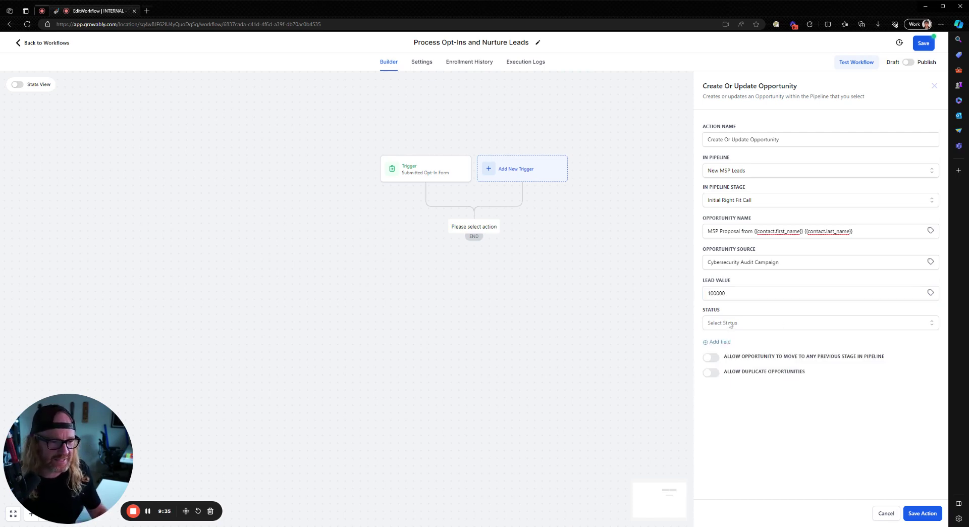
click(725, 346)
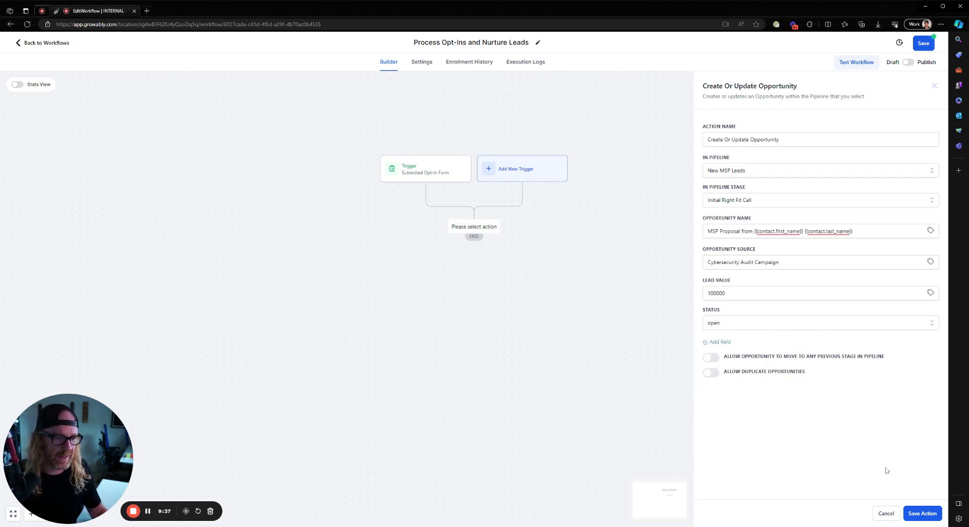
Save the opportunity step, then add a Send Internal Notification step of type Email
click(924, 515)
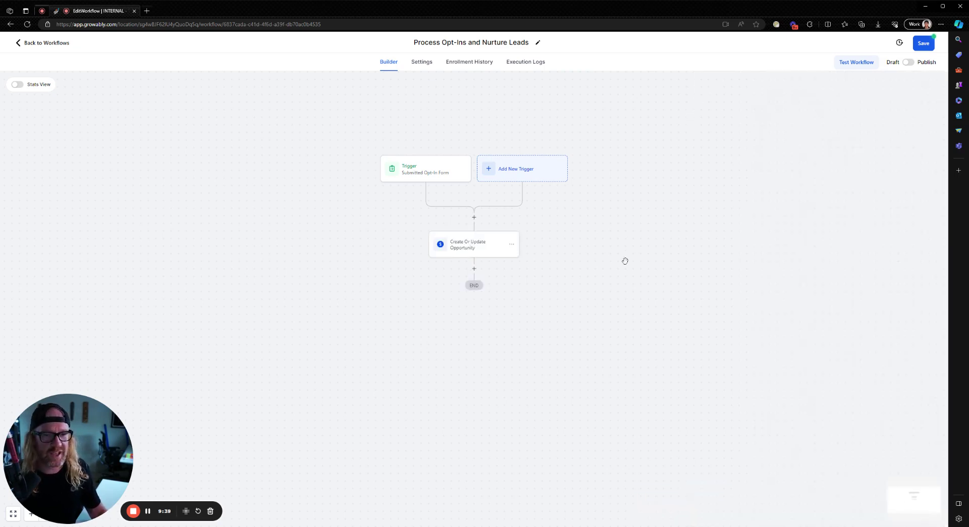
click(474, 269)
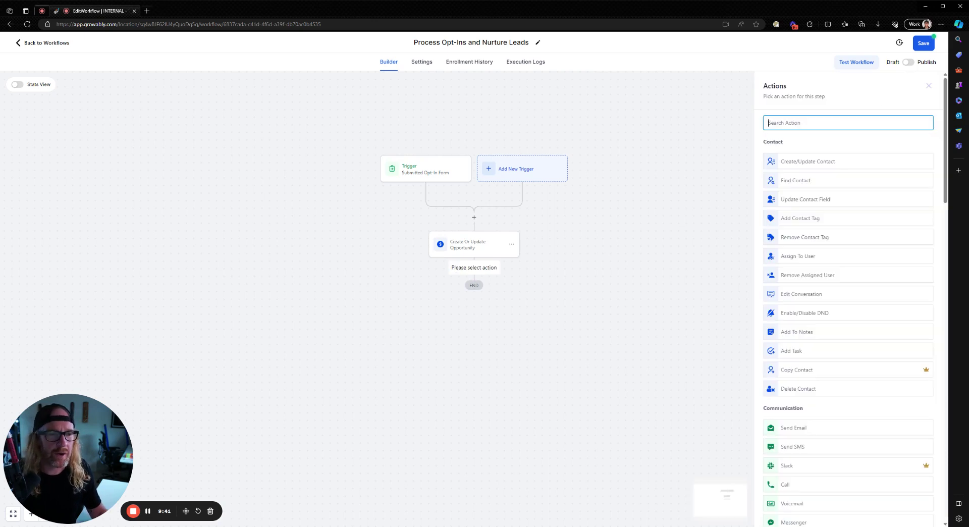
text(noti)
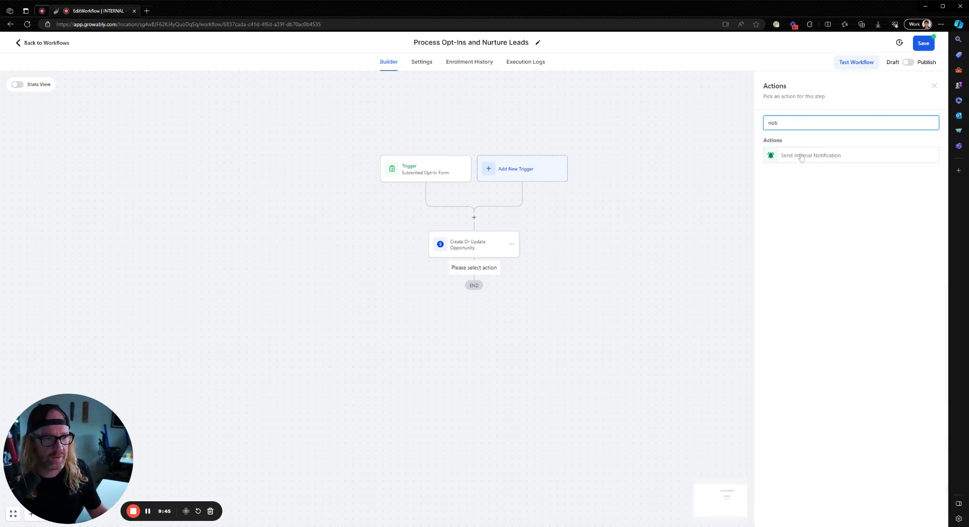
click(800, 156)
click(794, 172)
click(786, 188)
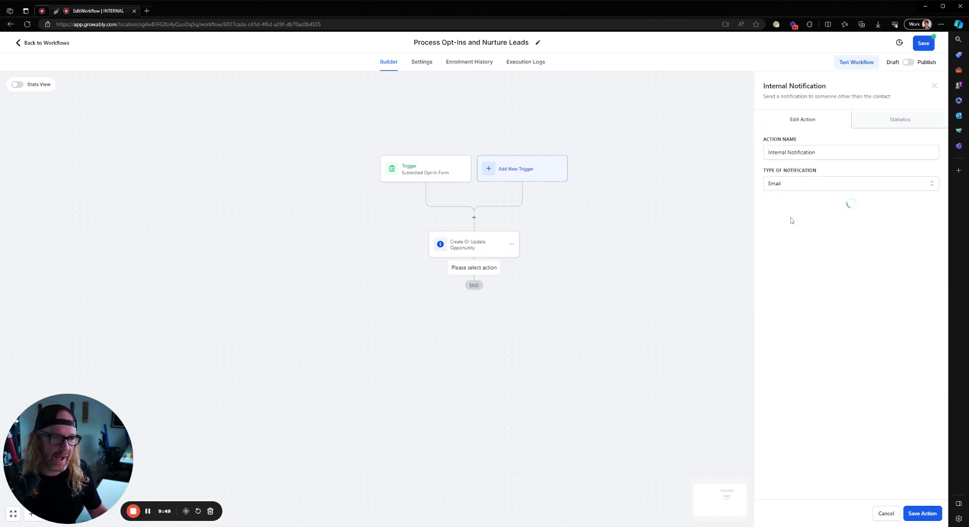
Send the notification to a custom recipient email address
click(767, 216)
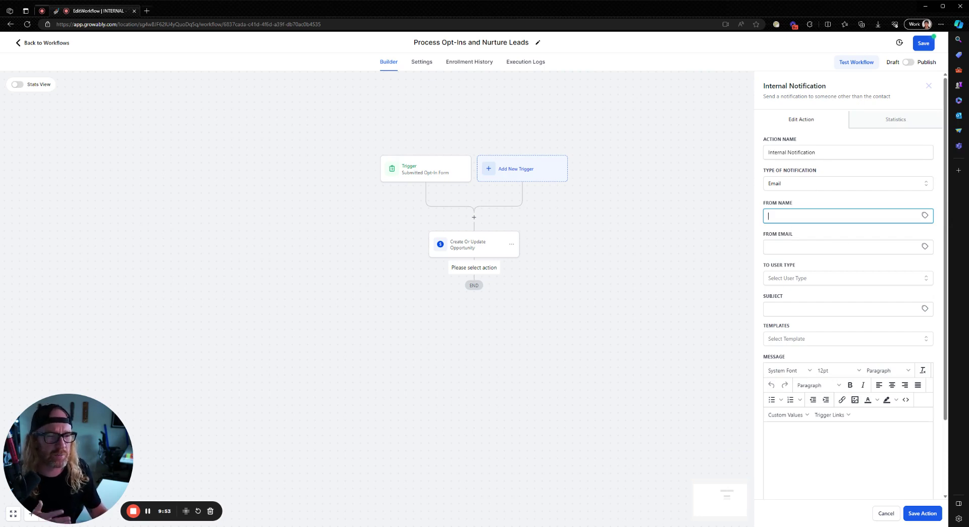
click(784, 279)
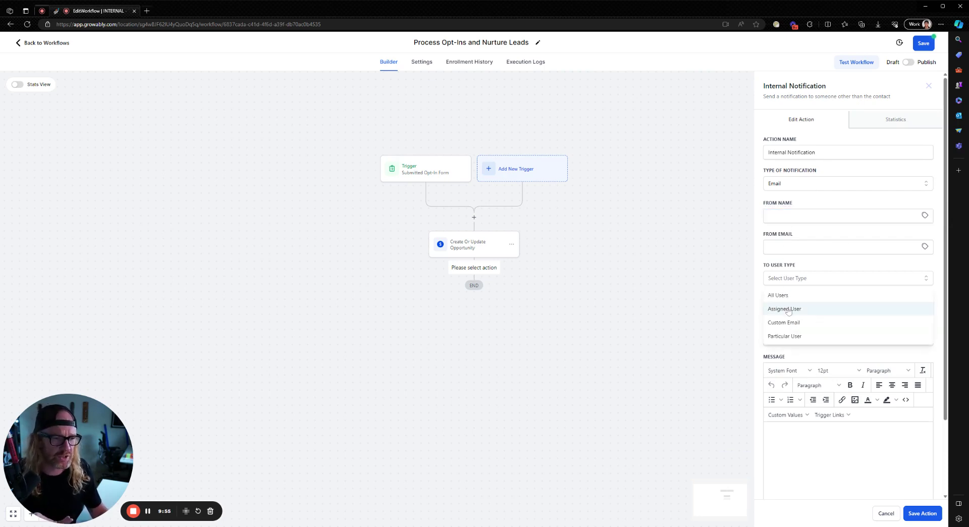
click(786, 325)
click(769, 309)
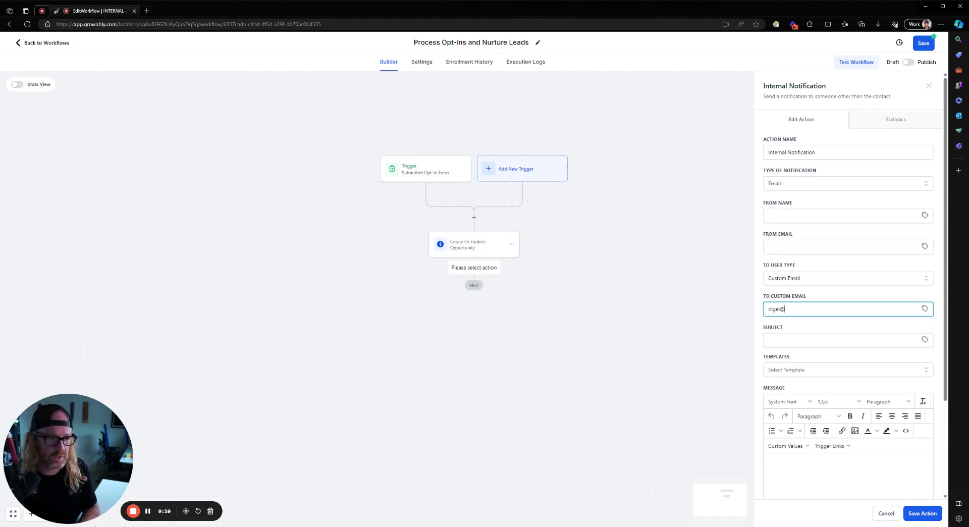
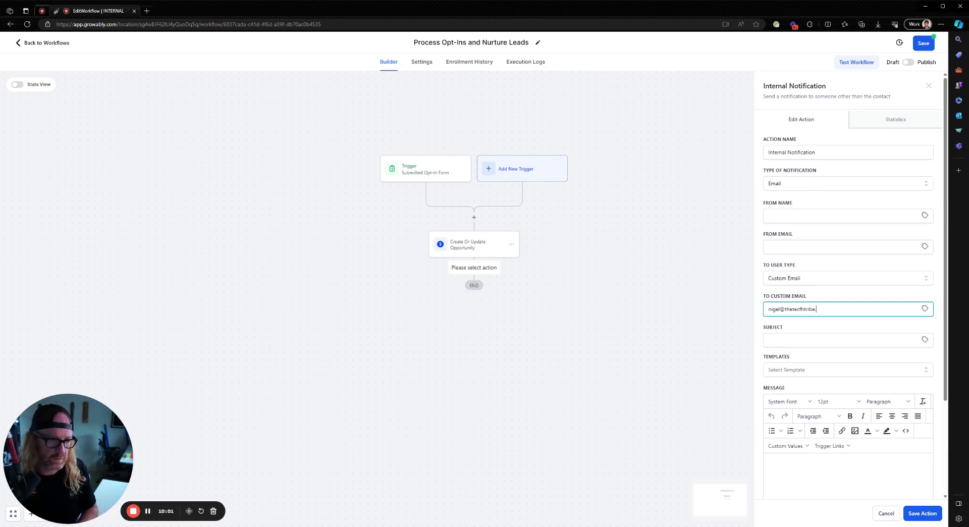
key(ctrl+shift+Left)
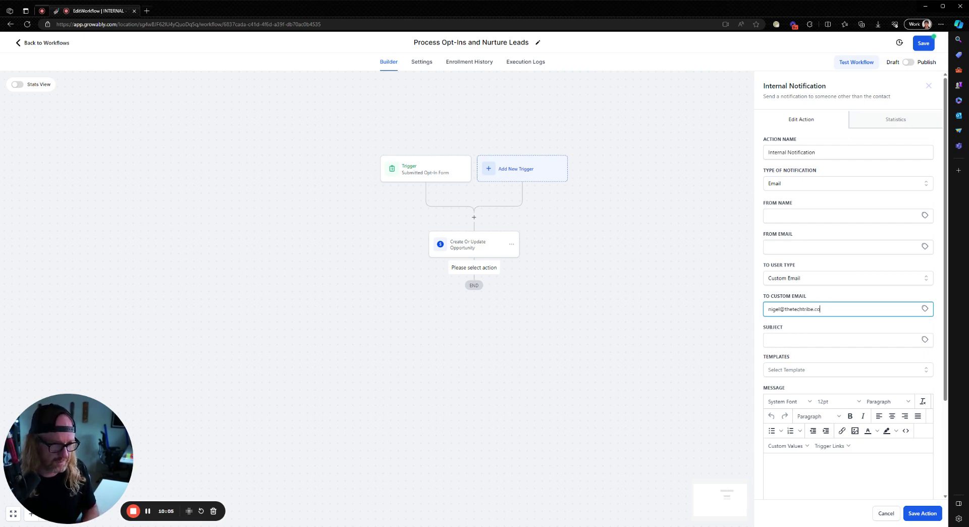
Reuse the recipient address as the sender email and enter the sender's name
key(ctrl+a)
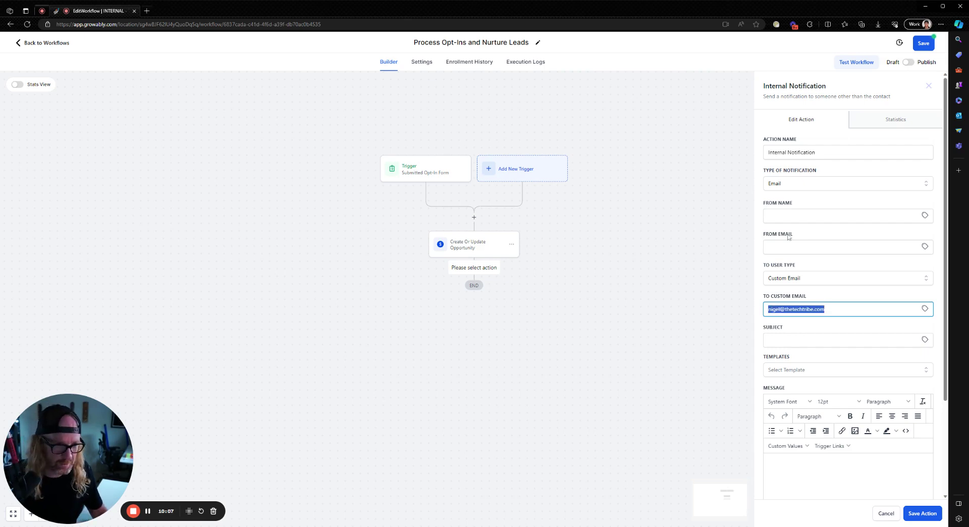
key(ctrl+c)
click(789, 247)
key(ctrl+v)
key(shift+Tab)
text(Nigel)
key(Tab)
key(Tab)
key(Tab)
key(Tab)
Write a subject announcing a new opt-in, followed by contact first-name tags
text(You received a new )
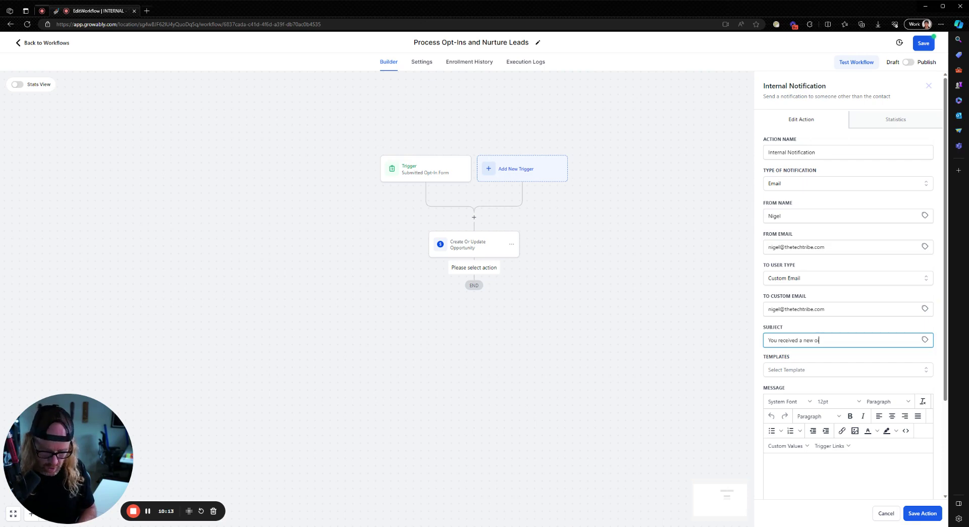
text(oipt)
key(BackSpace)
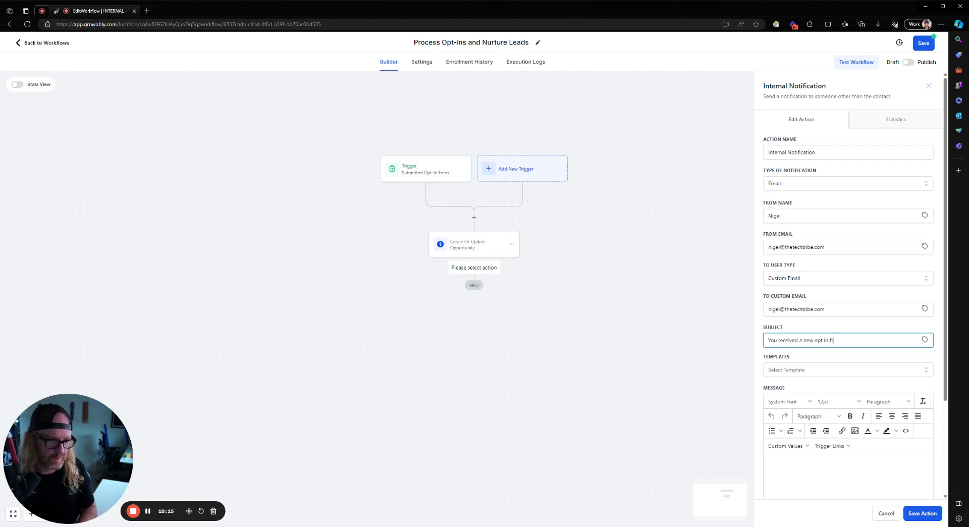
click(925, 340)
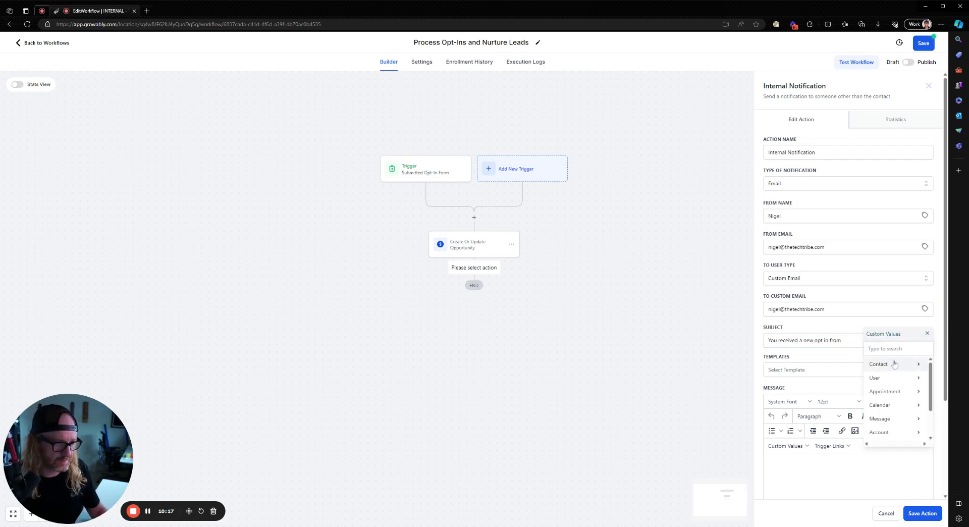
click(894, 364)
click(895, 382)
click(925, 339)
click(898, 369)
click(893, 378)
click(880, 340)
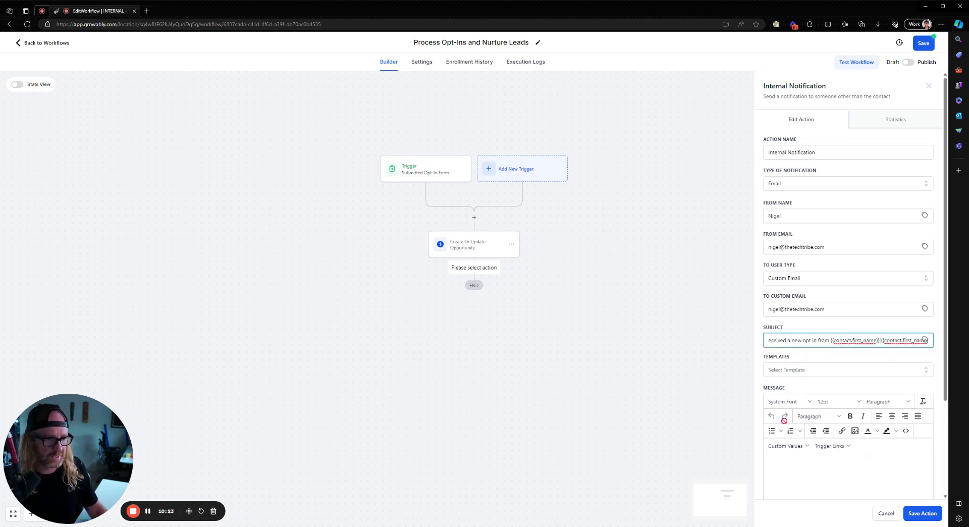
Enter placeholder message text and save the internal notification step
click(777, 464)
scroll(808, 378, down, 3)
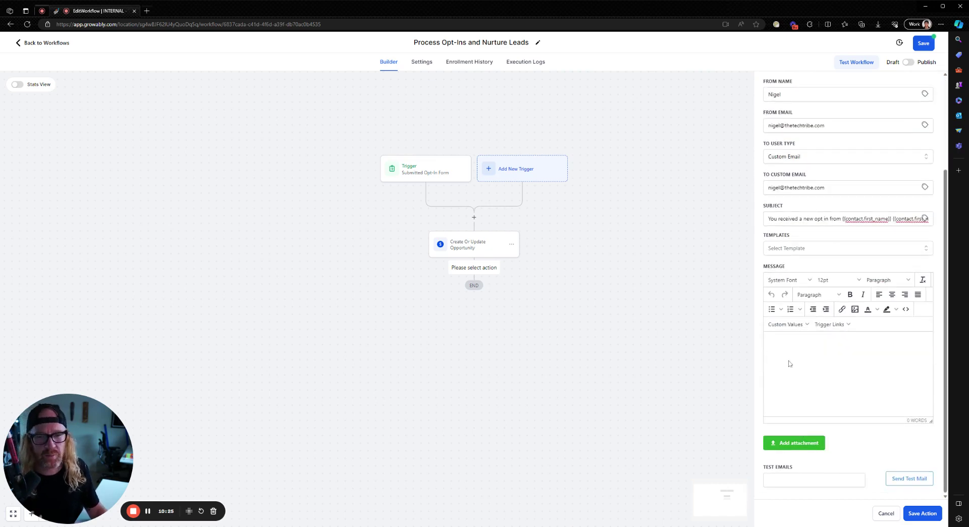
text(dsfgsdfgsd)
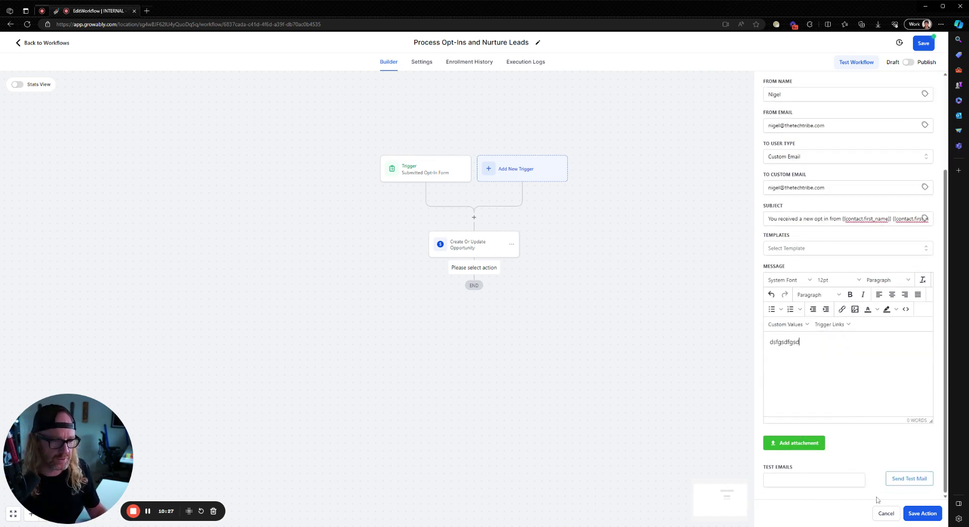
click(922, 513)
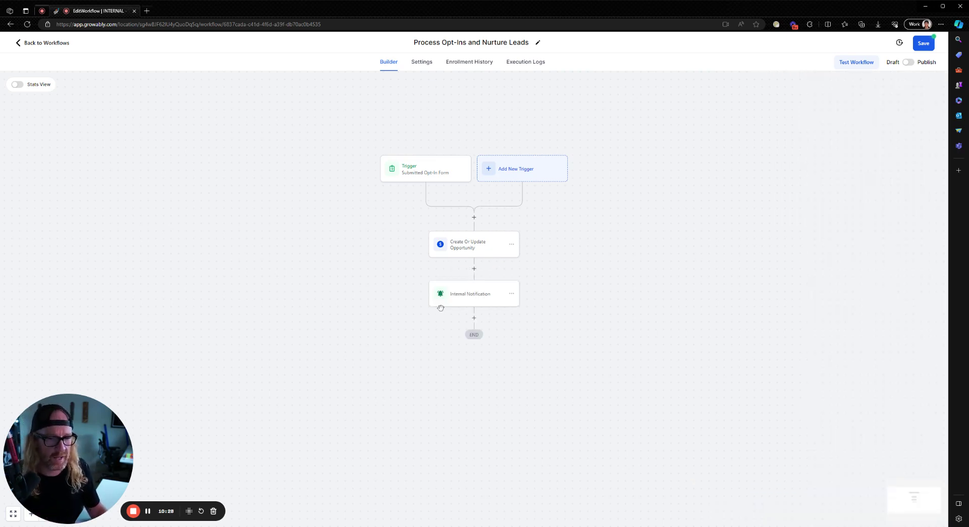
Add an Add Task step titled 'Call {{contact.name}}' after the notification
click(474, 318)
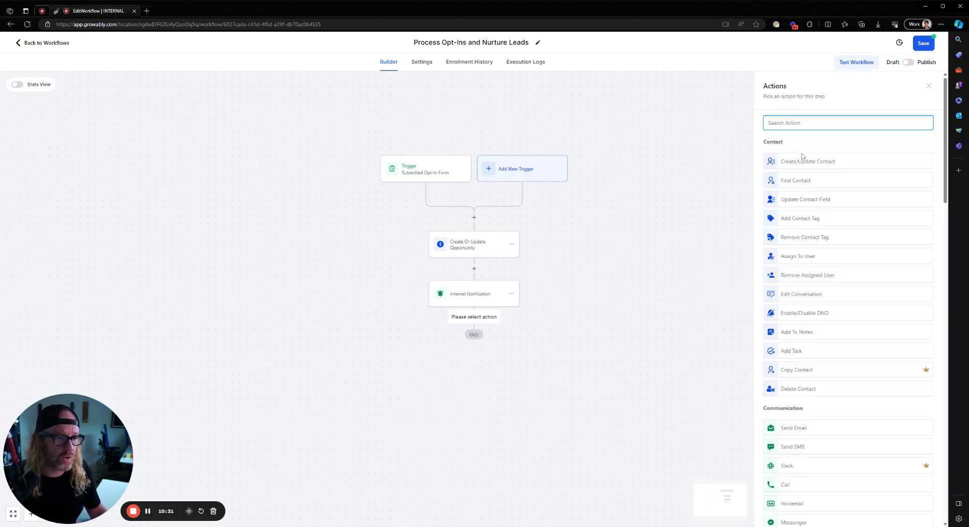
text(task)
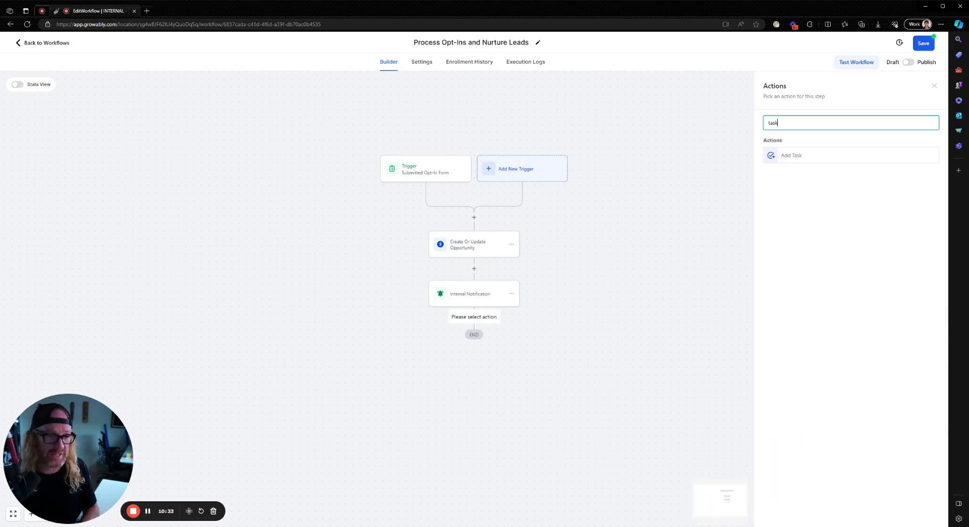
click(791, 157)
click(833, 181)
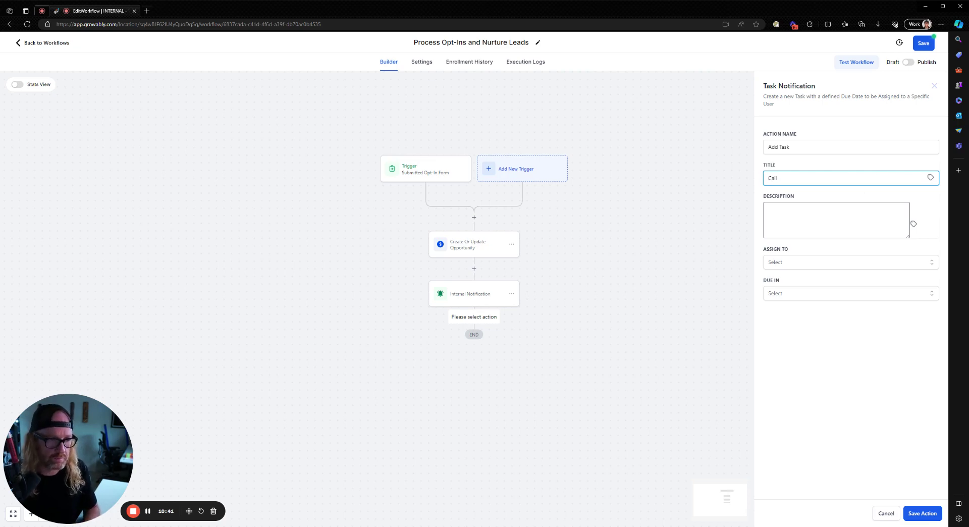
click(931, 178)
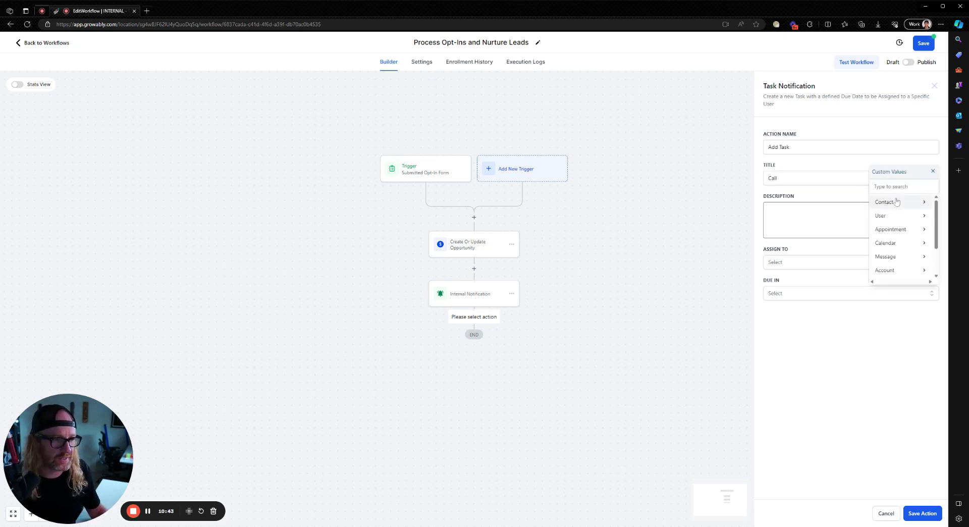
click(903, 203)
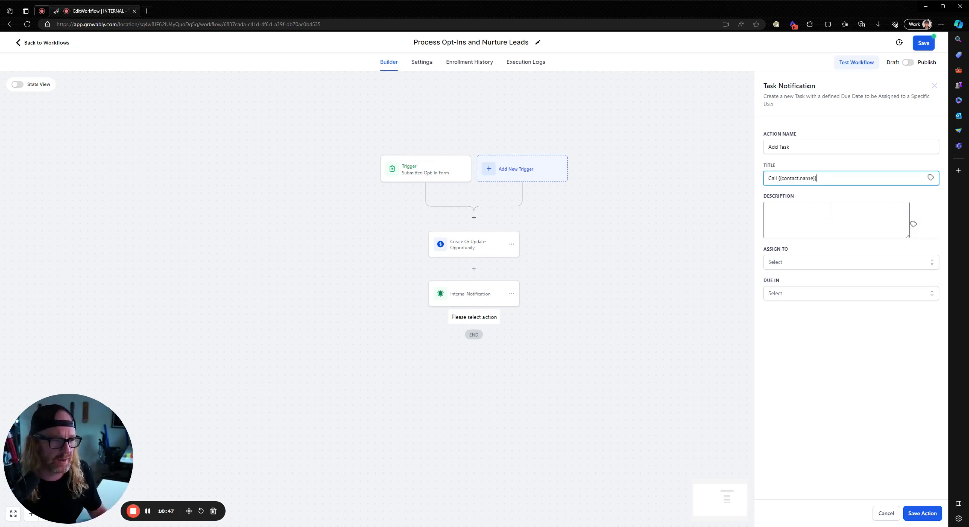
key(Tab)
Assign the task to a team member, due in 2 Days, with a placeholder description, and save
click(827, 263)
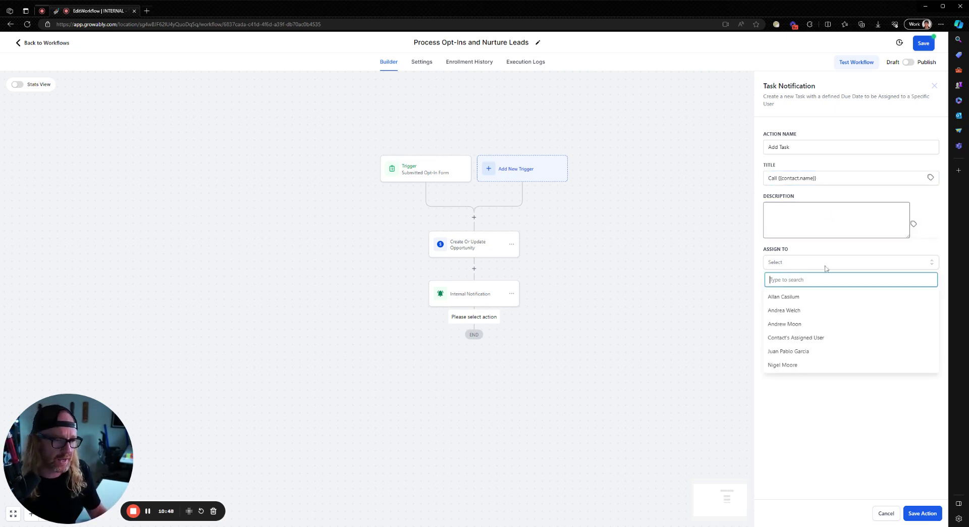
click(797, 325)
click(806, 294)
click(791, 324)
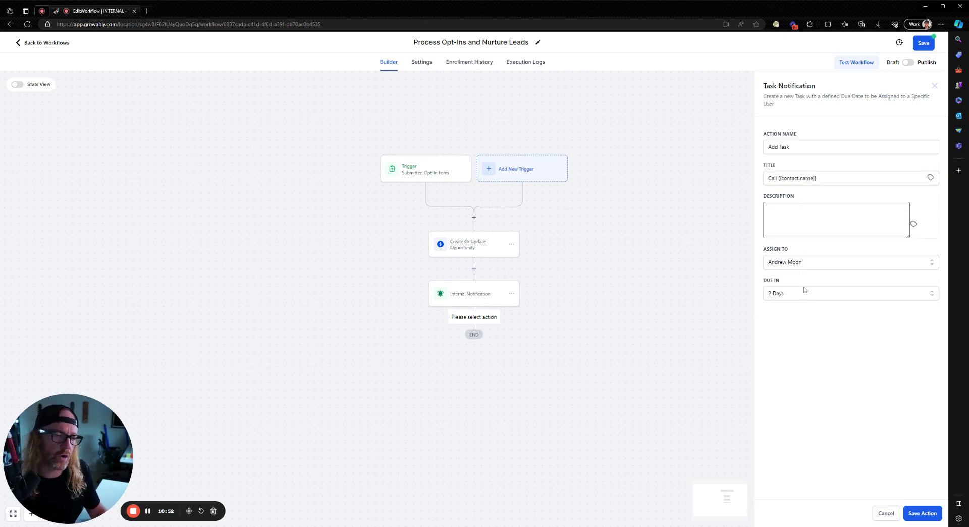
click(926, 515)
click(836, 219)
text(dsfgdsfgd)
click(929, 514)
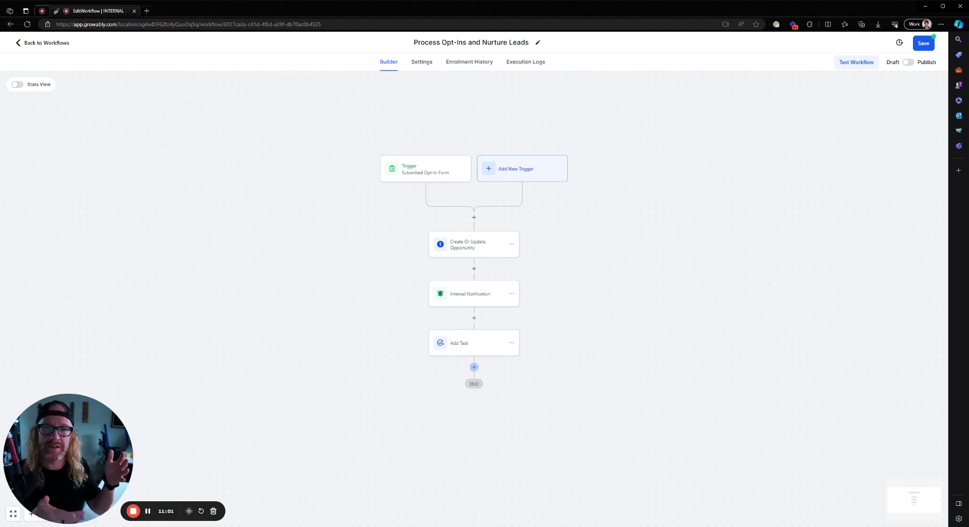
Add a Send Email step with sender name, sender email and subject 'Thanks - we'll call you ASAP'
click(474, 368)
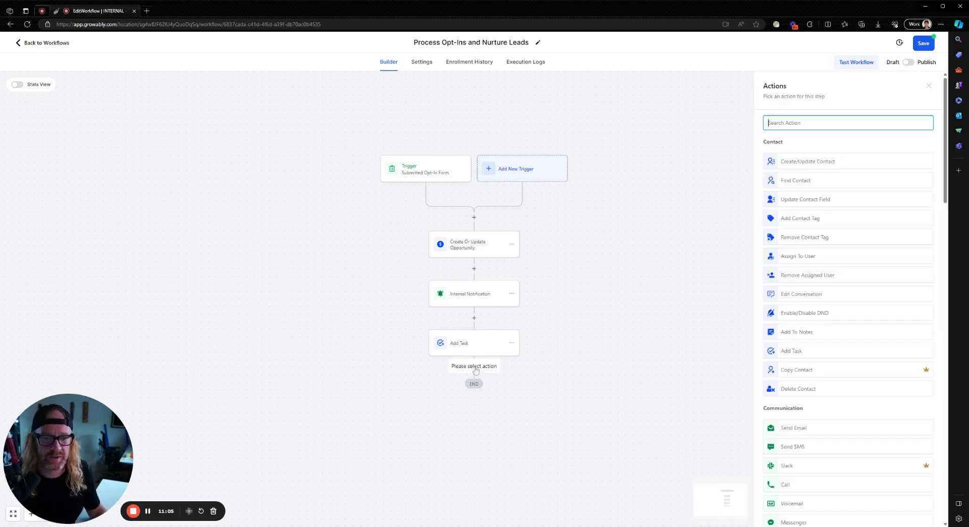
text(ema)
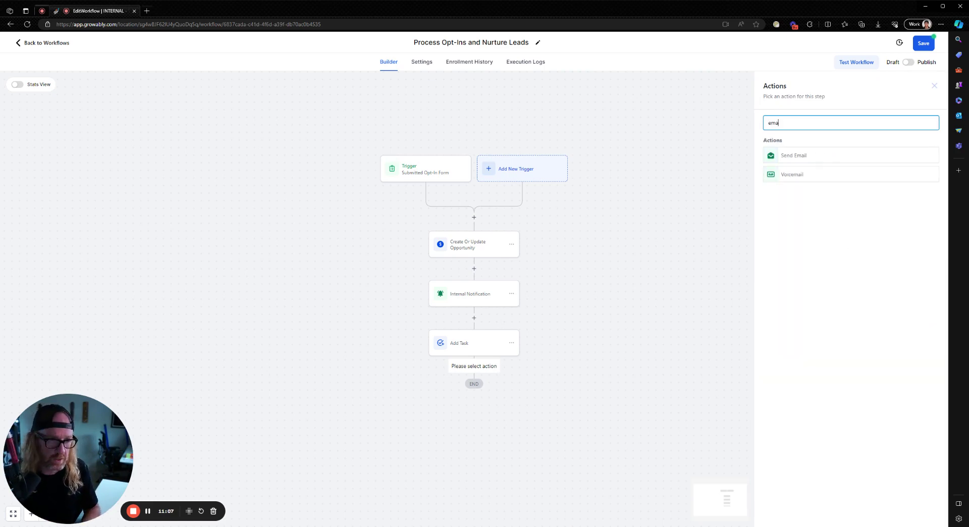
click(778, 156)
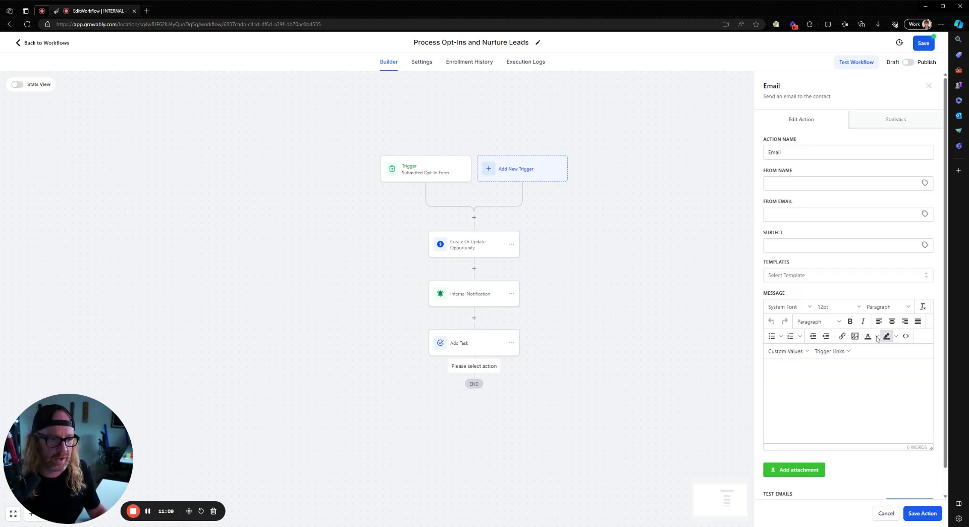
click(783, 184)
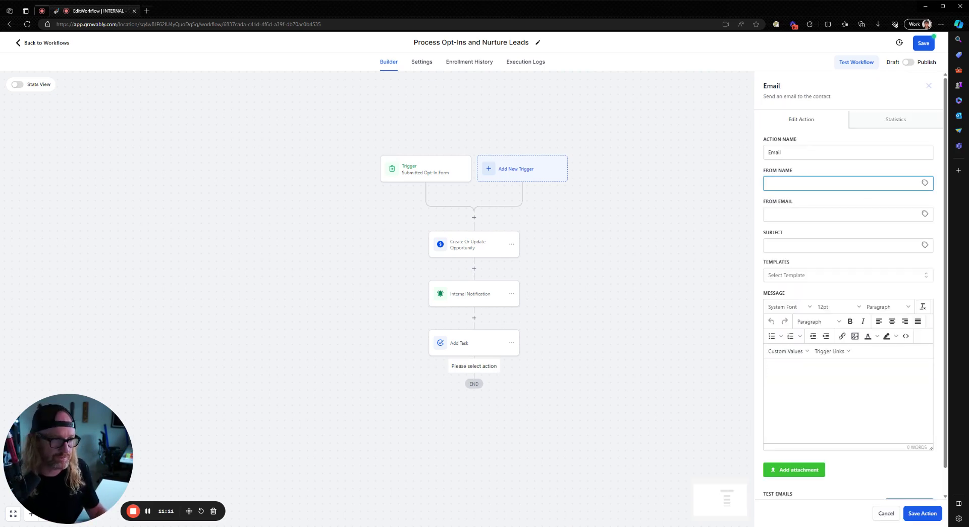
text(Nigel)
key(Tab)
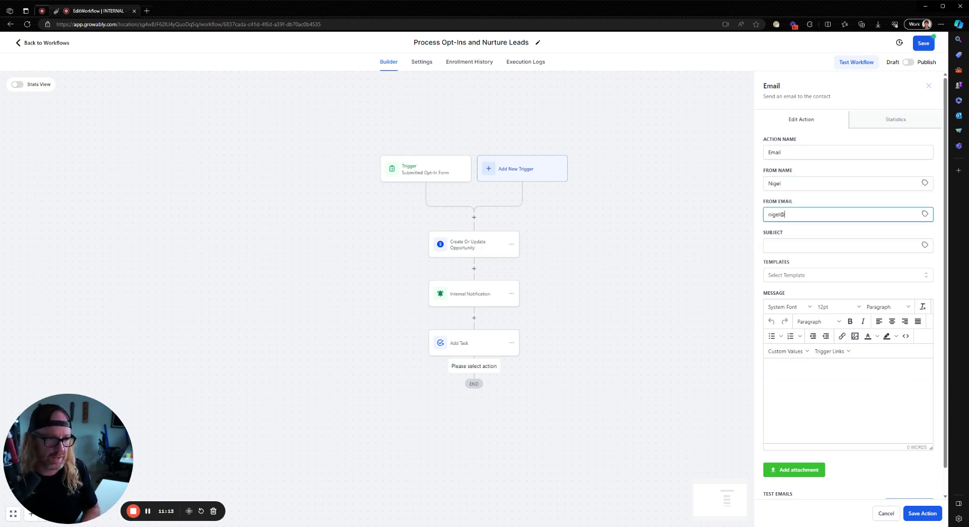
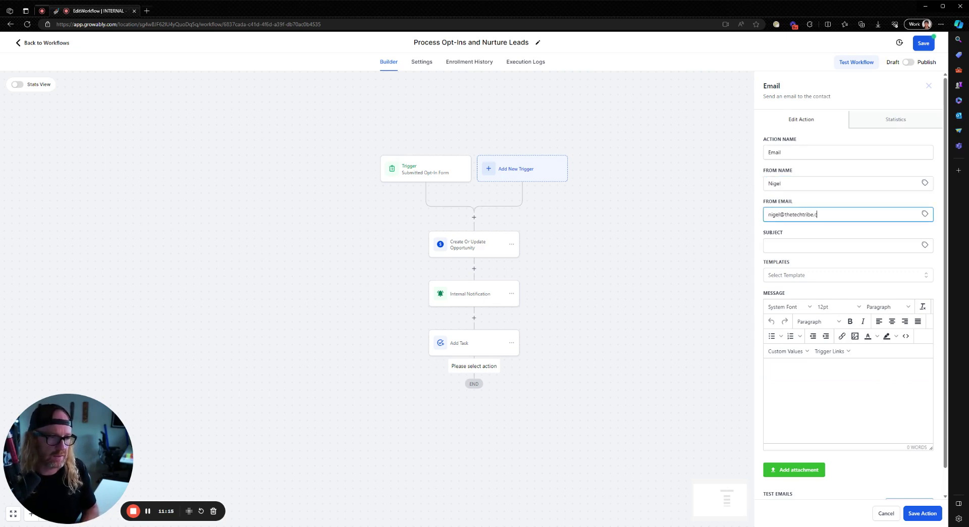
key(Tab)
text(Thanks - we)
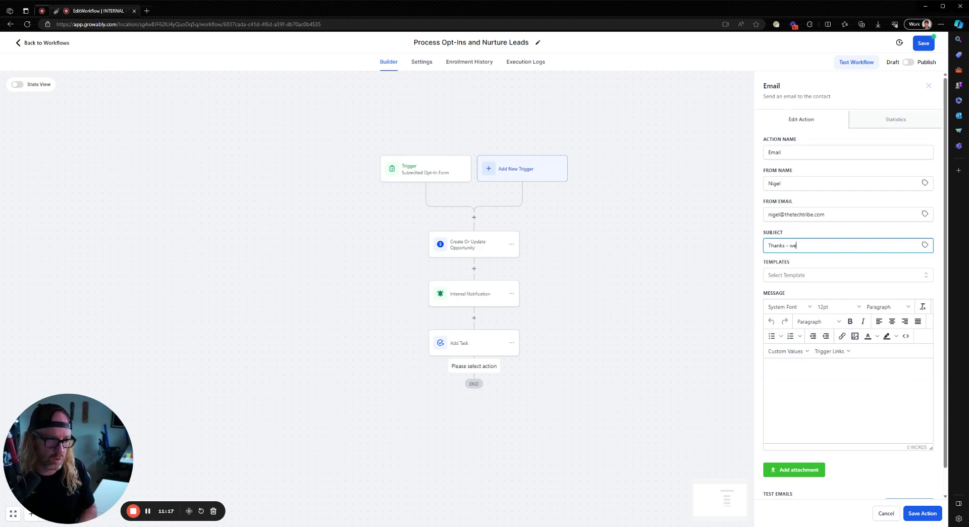
text('ll call you ASAP)
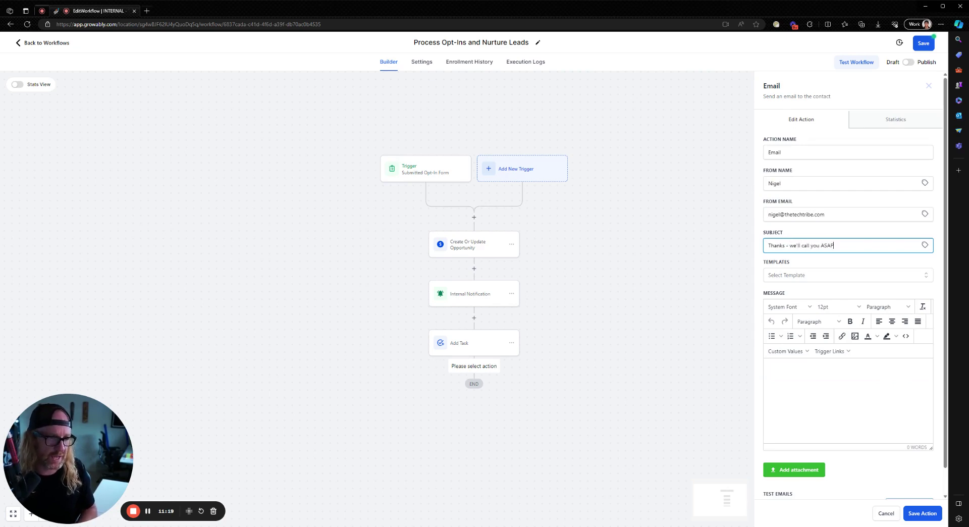
Greet the contact by first name in the email body and save the email step
click(819, 379)
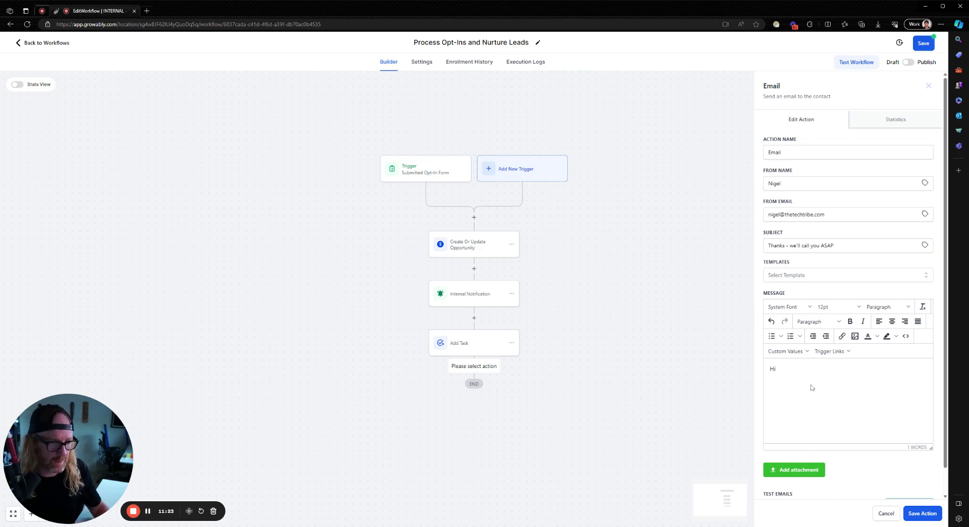
click(787, 351)
mouse_move(805, 382)
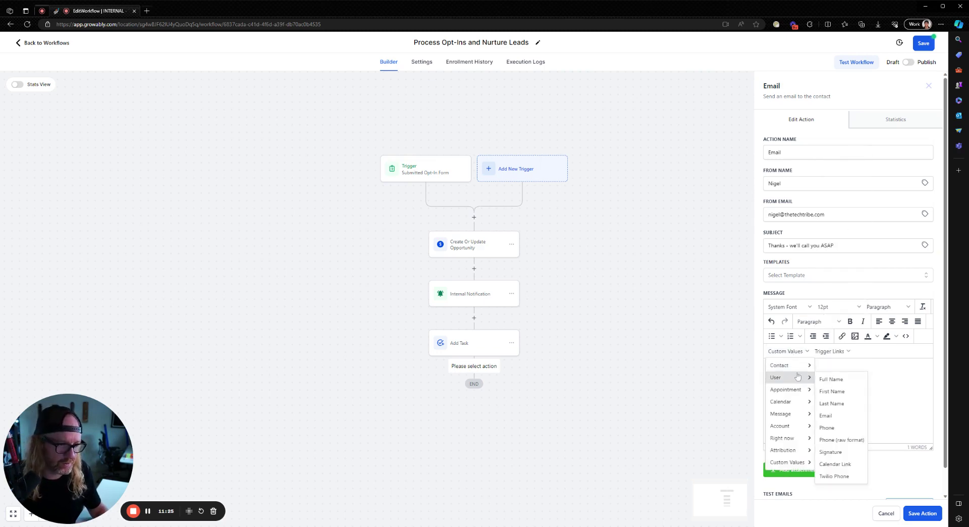
mouse_move(798, 365)
click(845, 157)
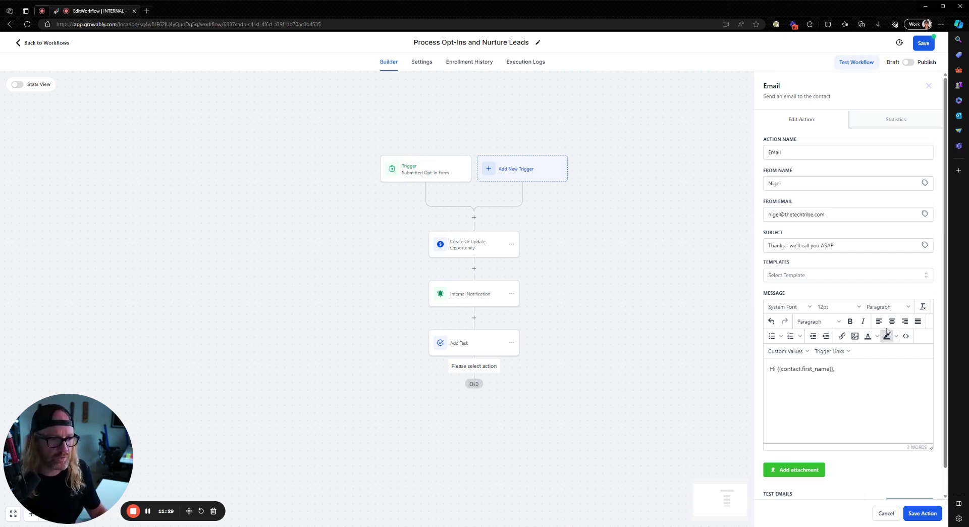
scroll(859, 429, down, 1)
click(922, 513)
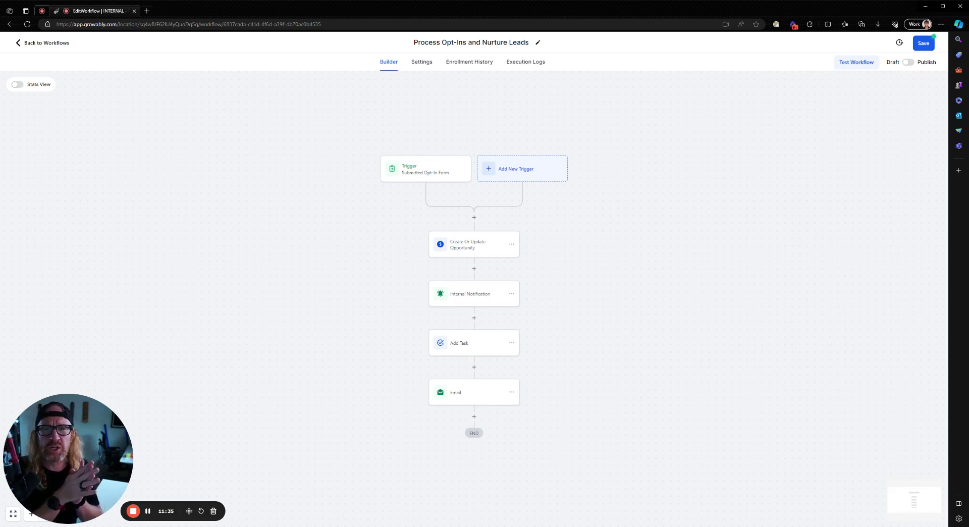
click(474, 417)
scroll(850, 242, down, 4)
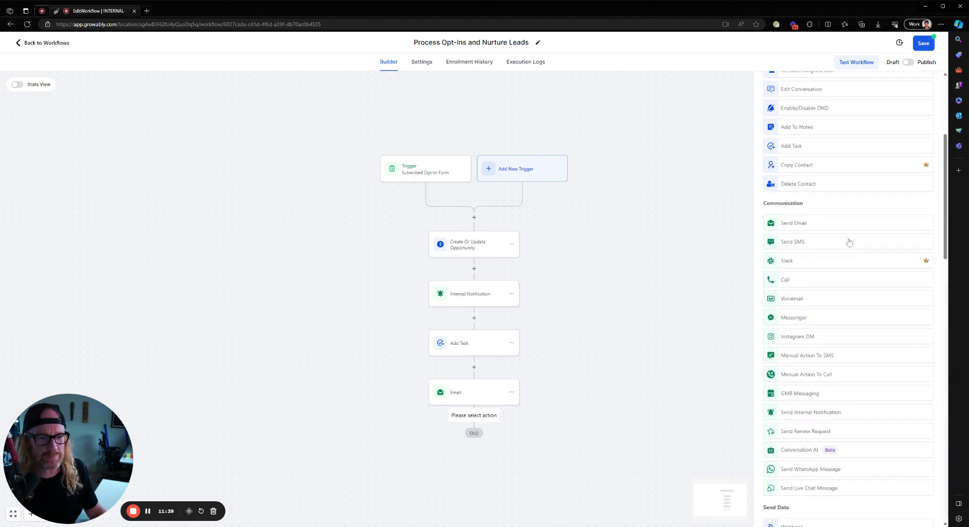
scroll(849, 241, down, 12)
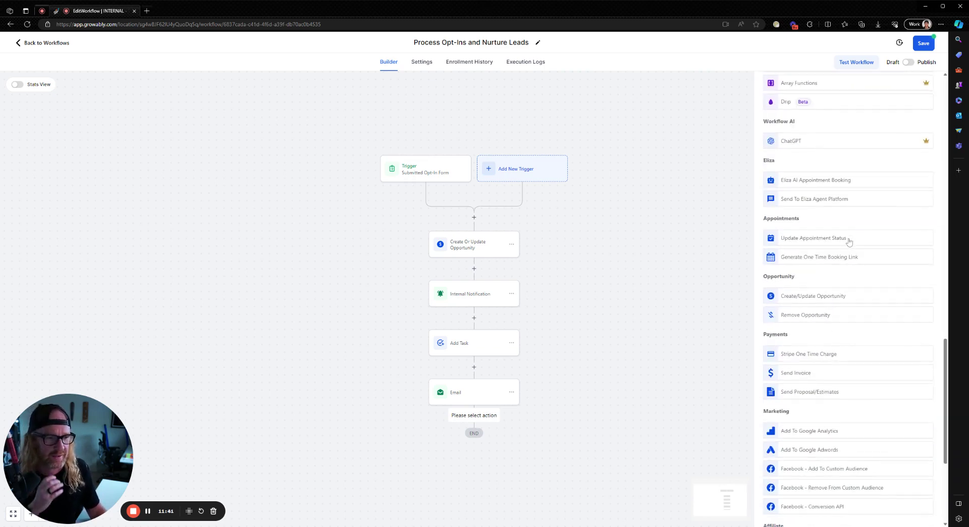
scroll(849, 242, down, 6)
scroll(849, 242, up, 20)
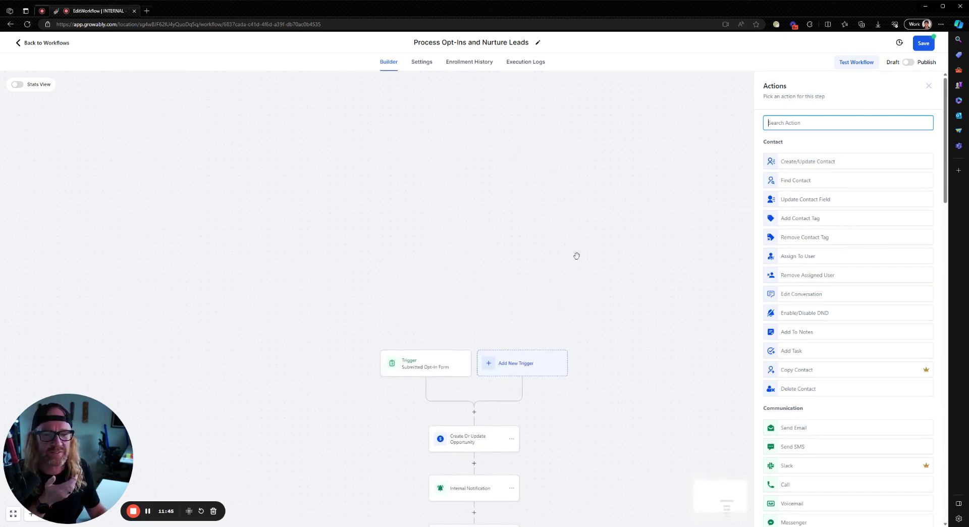
scroll(576, 254, down, 3)
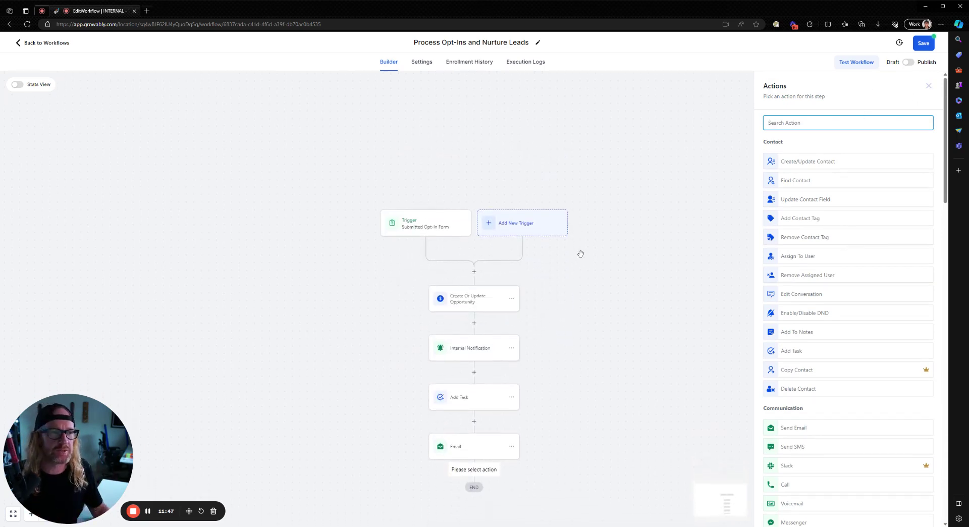
click(927, 86)
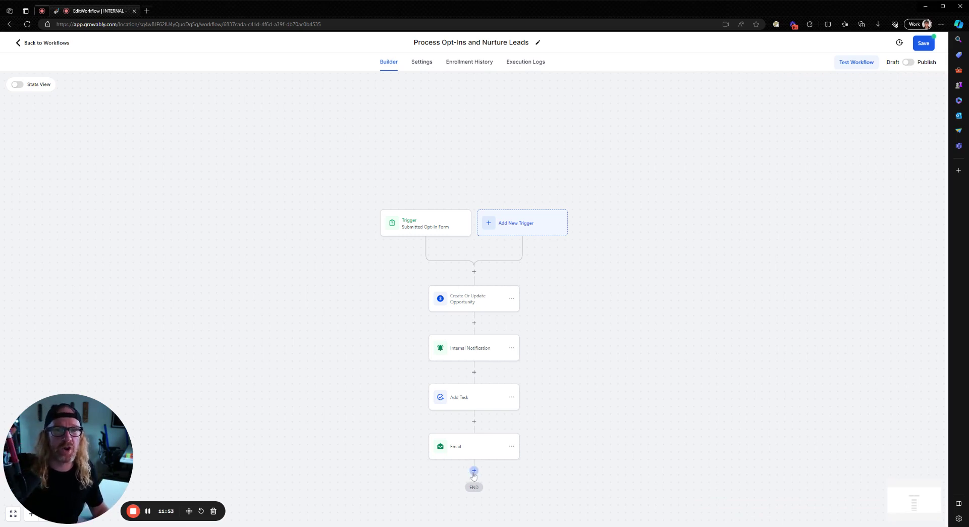
click(537, 43)
key(ctrl+shift+Left)
key(ctrl+shift+Left)
key(ctrl+shift+Left)
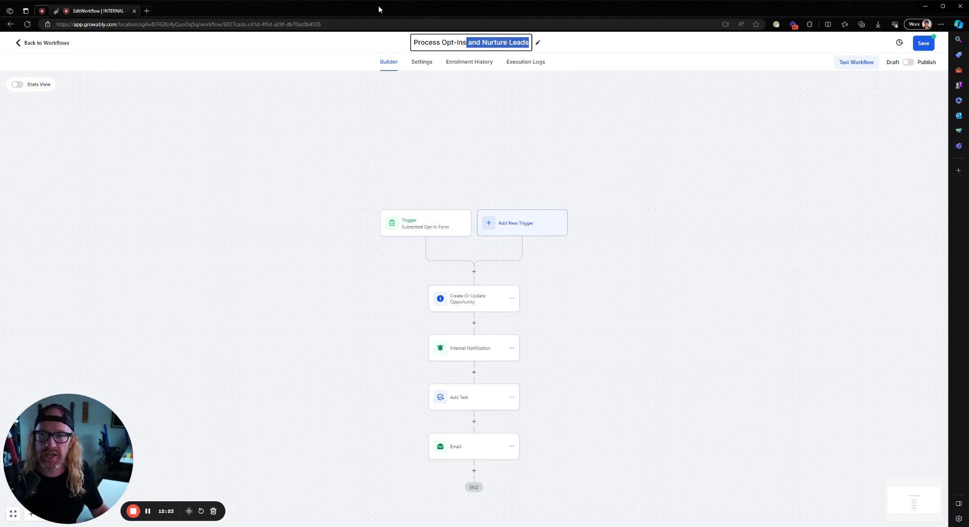
Leave the workflow without saving and visit Contacts and Calendars
click(30, 47)
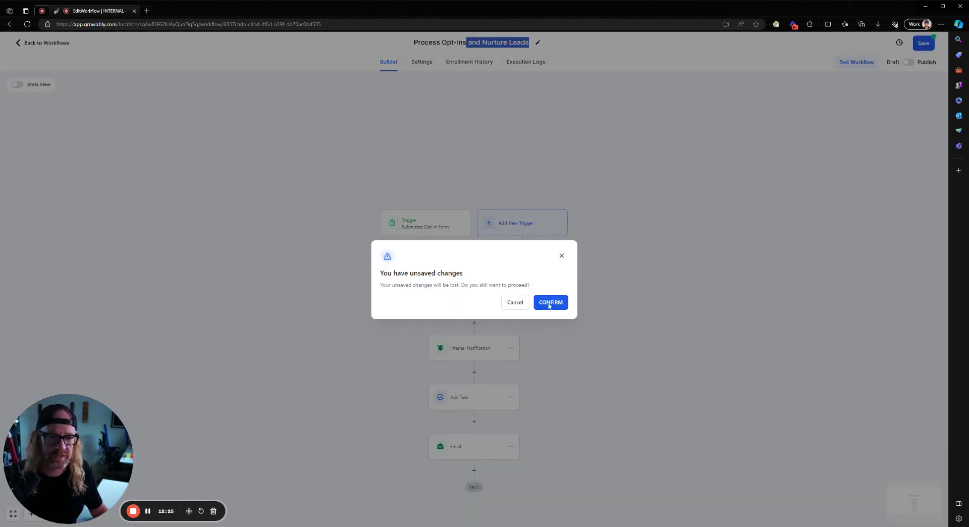
click(545, 305)
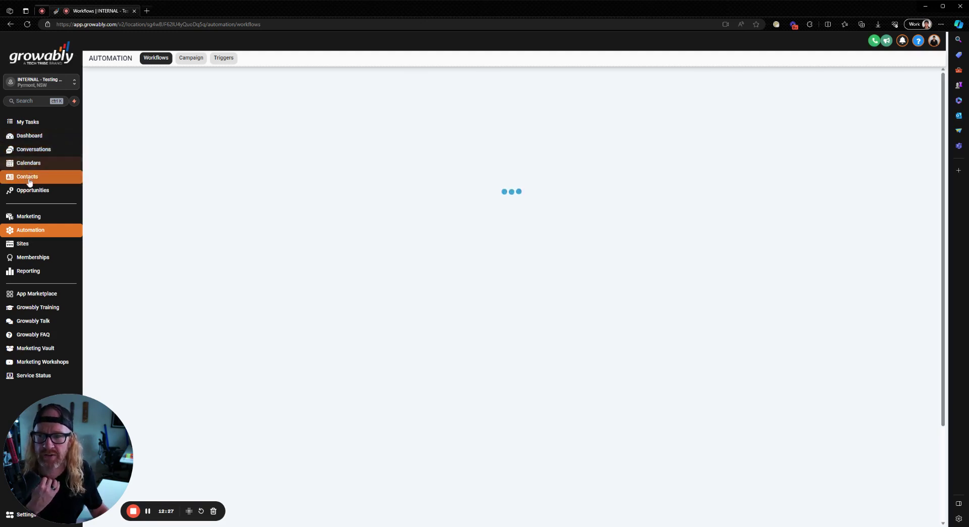
click(27, 176)
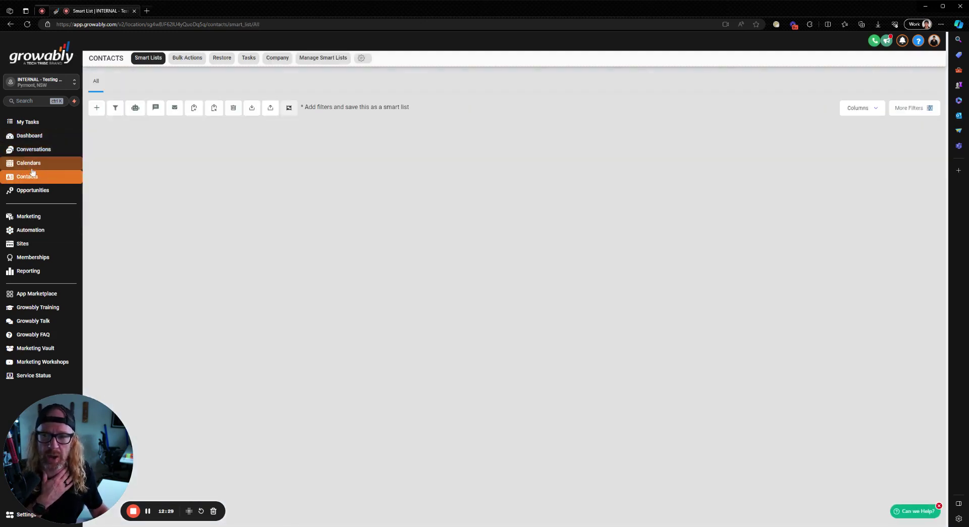
click(28, 162)
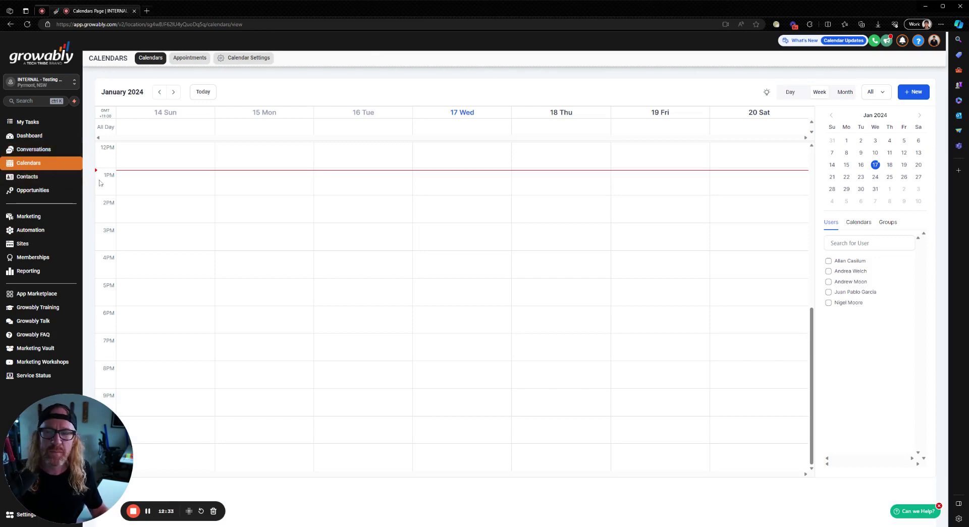
On the Opportunities board, move Test 001 from Won to Initial Right Fit Call
click(26, 195)
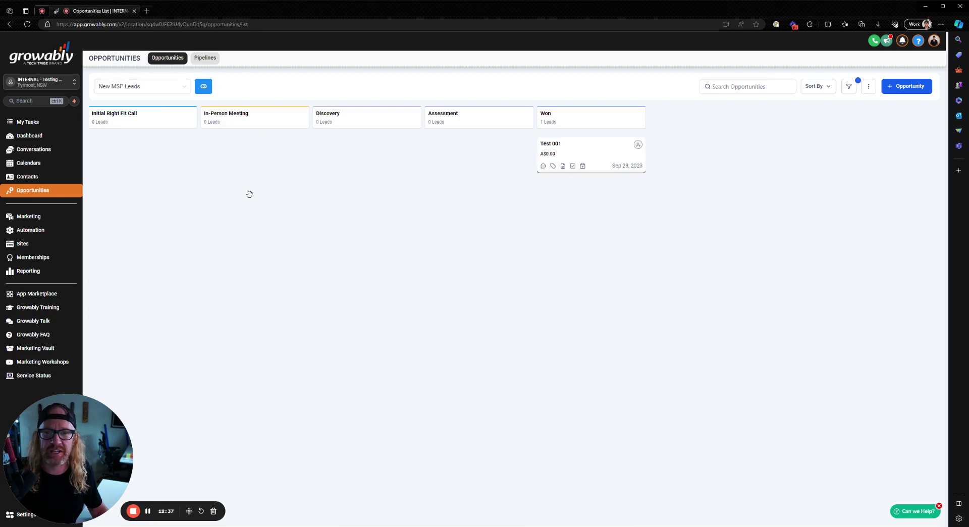
drag(595, 148, 149, 143)
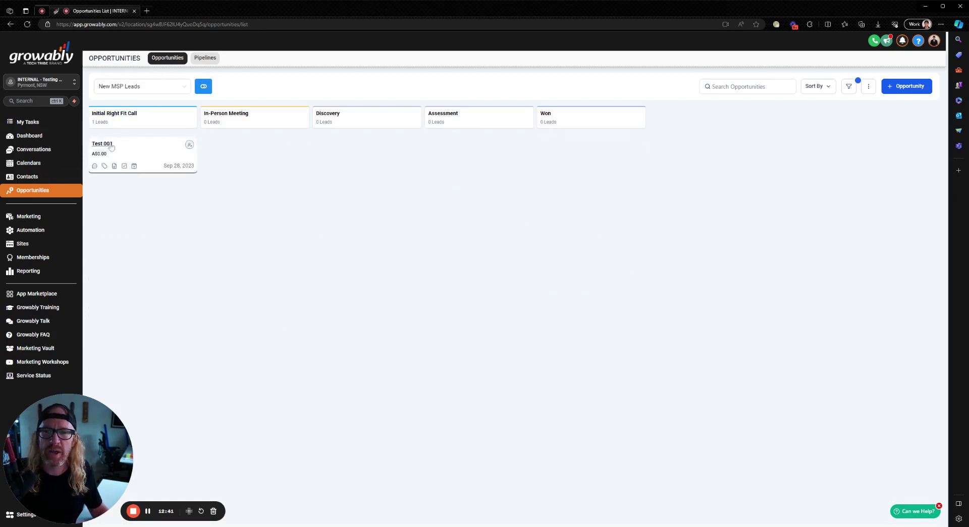
drag(135, 148, 139, 145)
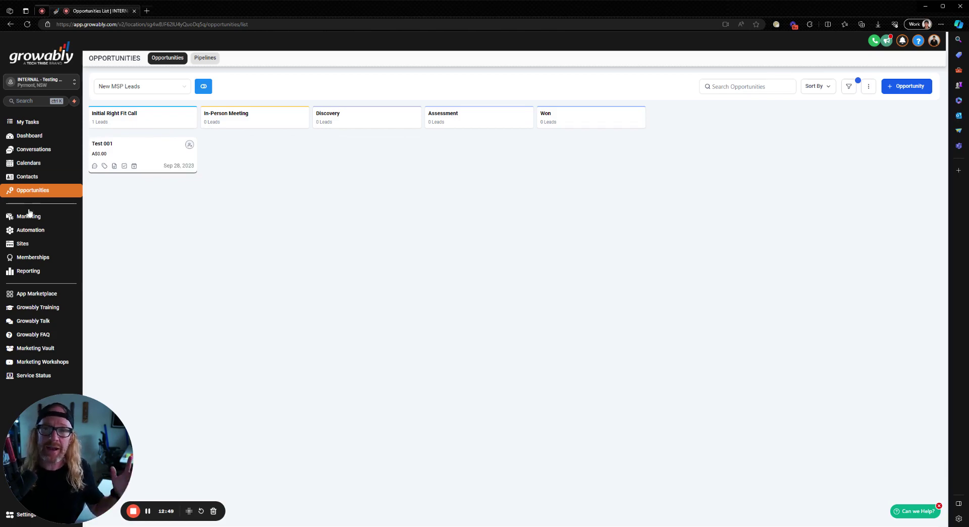
Go to Sites and open the [TECHTRIBE] CAMPAIGNS funnel folder
click(29, 248)
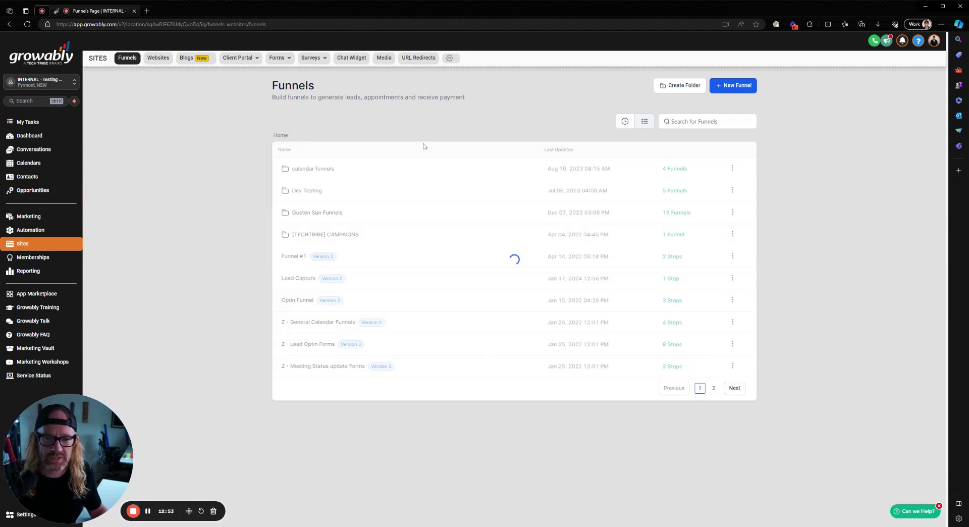
click(333, 236)
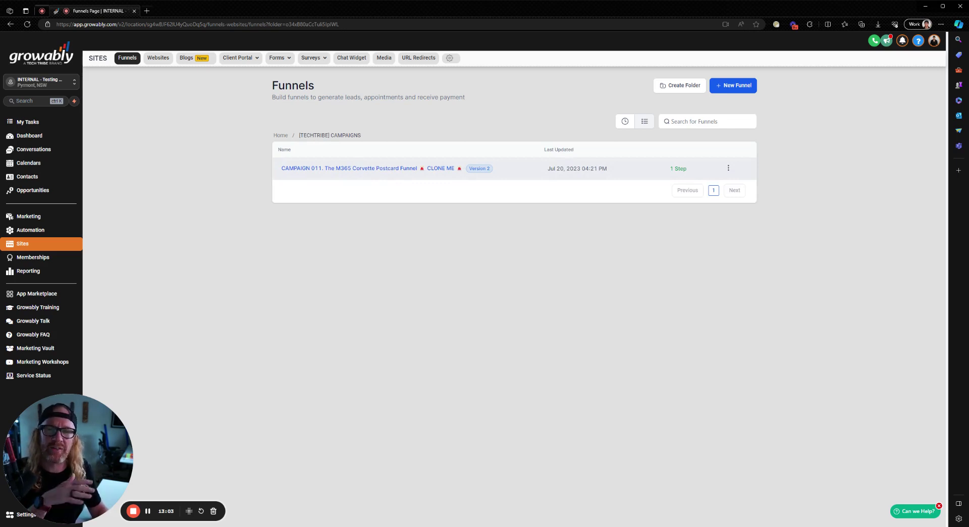
Open the CAMPAIGN 011 M365 Corvette Postcard Funnel to view its steps
click(387, 169)
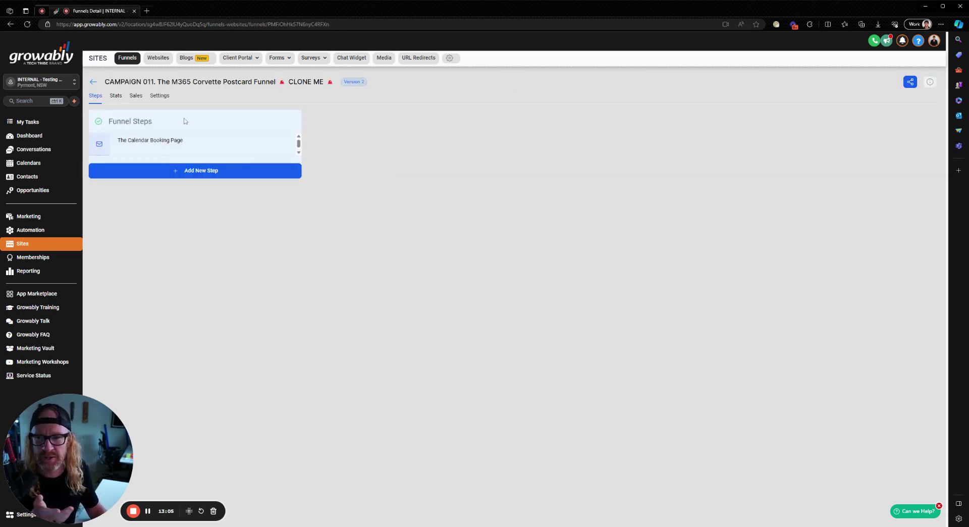